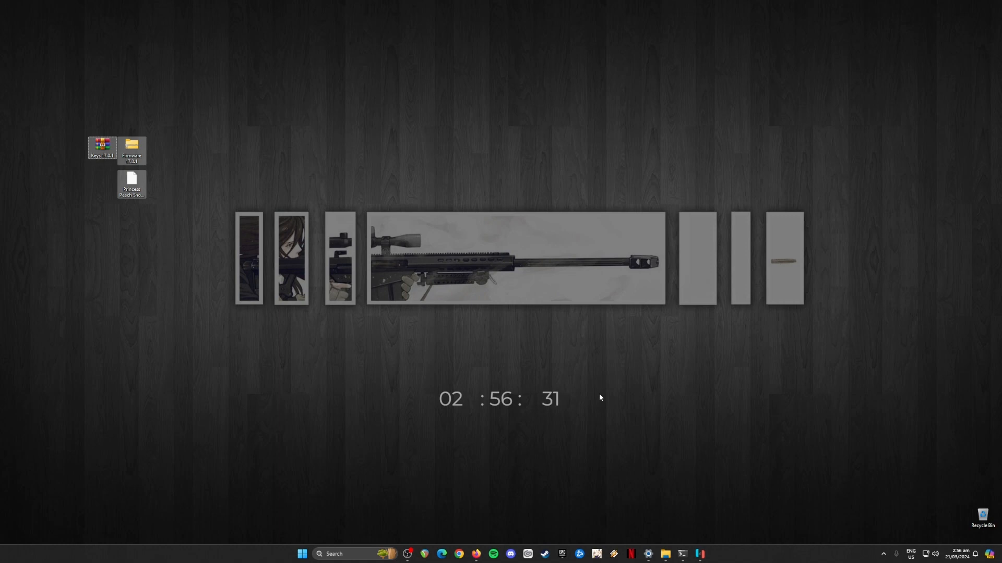
Switch to Ryujinx and clear the search filter to browse the full game library
drag(56, 111, 198, 307)
click(716, 476)
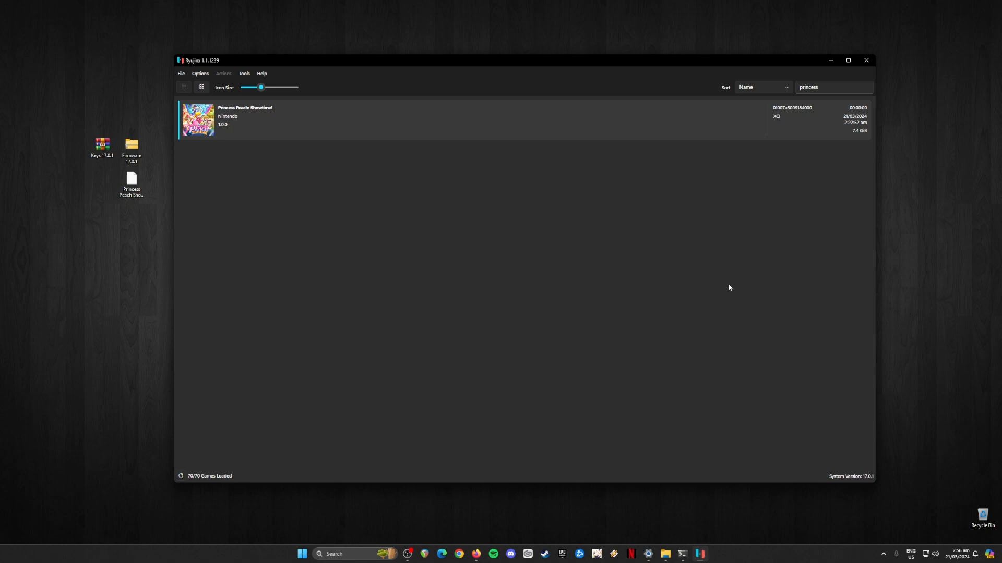
double_click(825, 89)
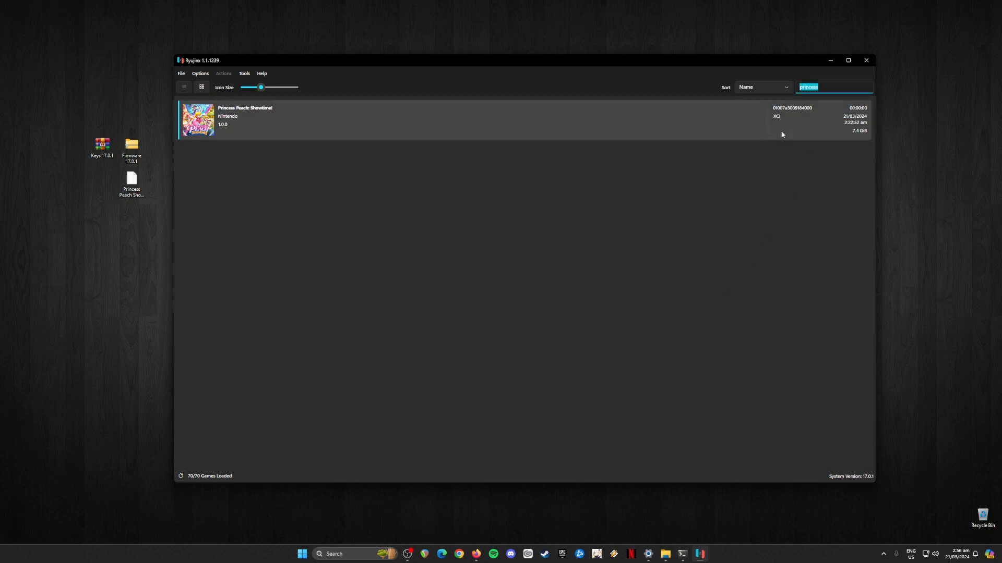
key(BackSpace)
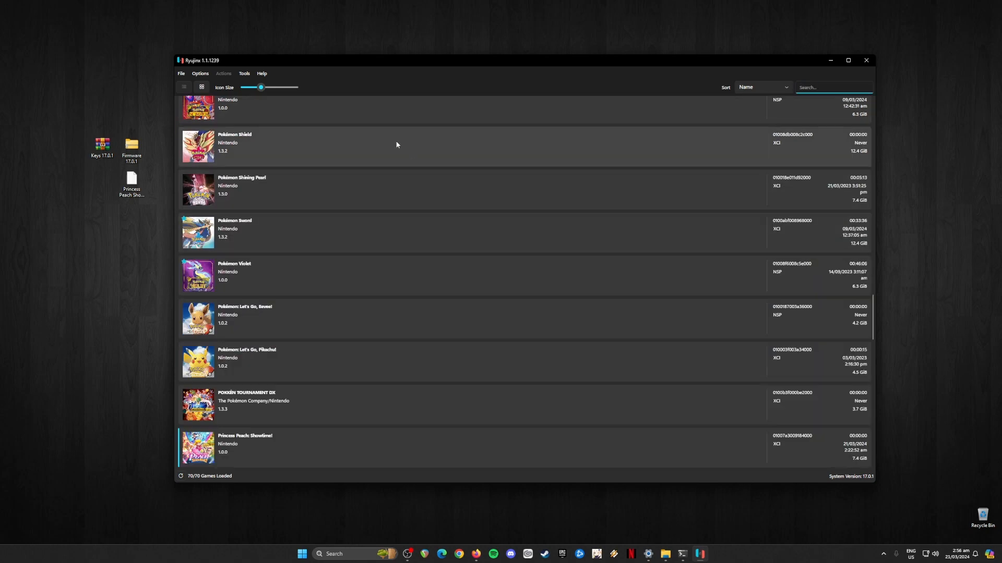
scroll(481, 246, up, 5)
scroll(496, 261, up, 3)
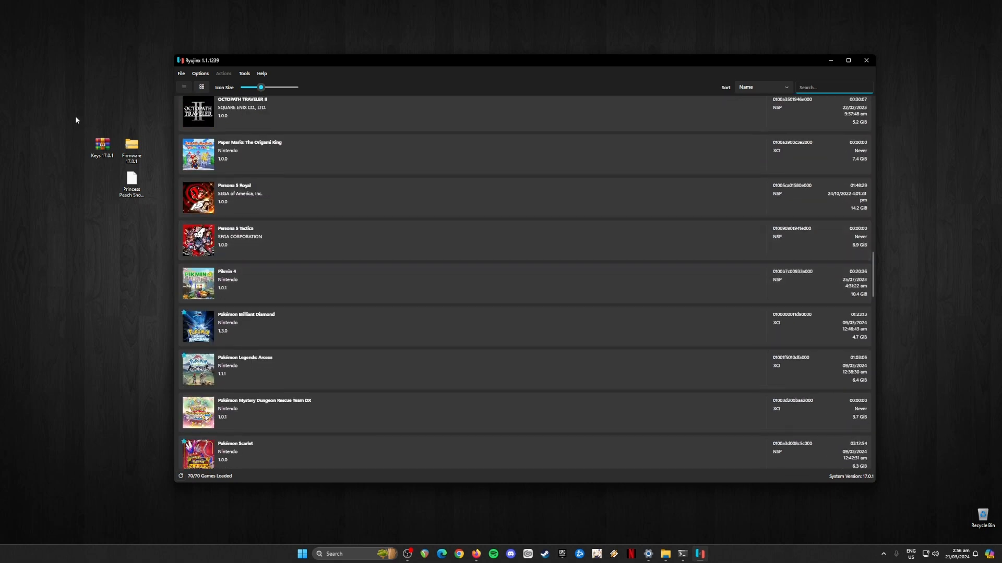
drag(75, 116, 160, 214)
click(224, 146)
drag(58, 113, 162, 219)
click(278, 57)
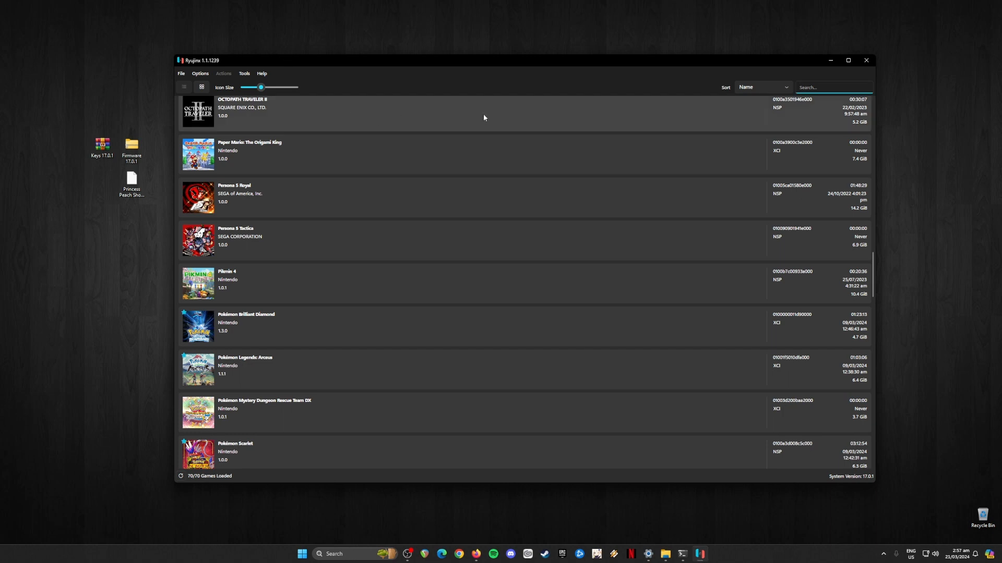
Filter the game library by "princess" and minimize the emulator window
text(princ)
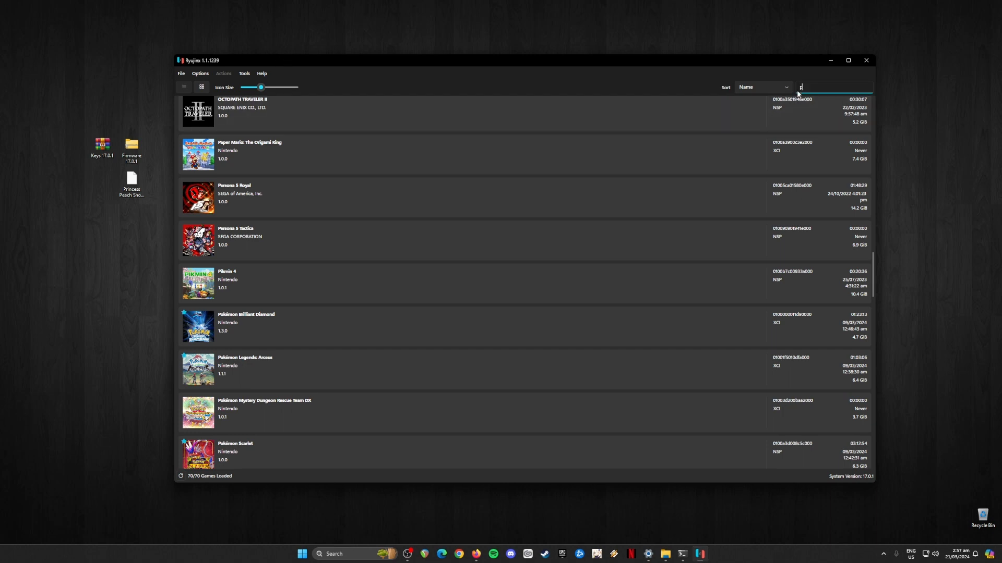
text(ess)
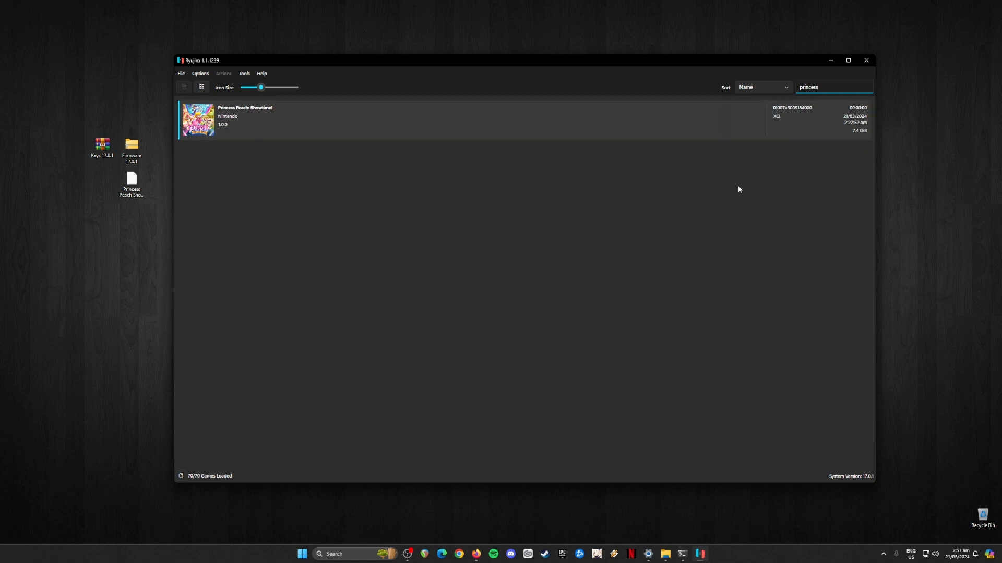
click(829, 60)
Switch to Firefox, search the web for "ryujinx emulator" and view the download page on the official Ryujinx site
click(475, 554)
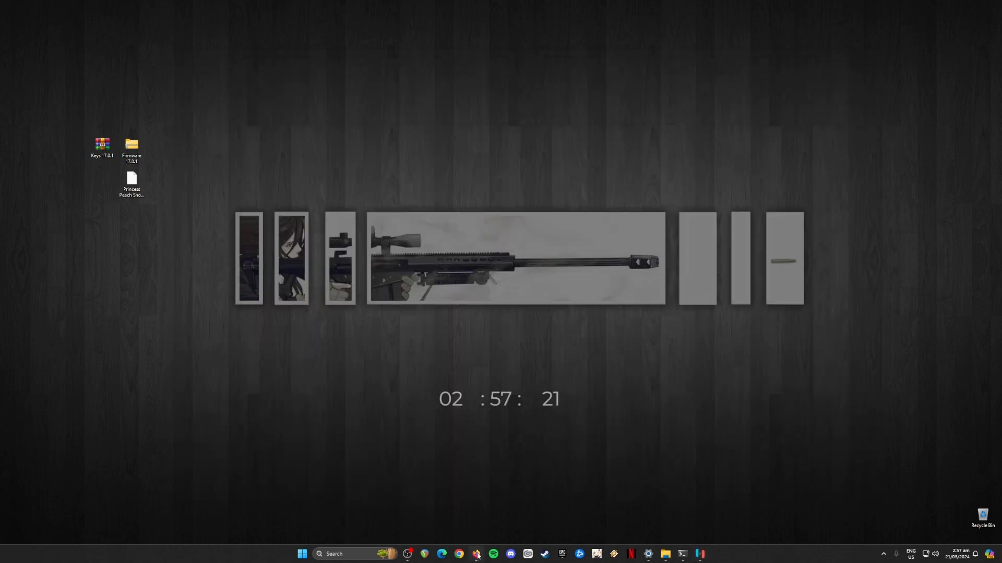
text(ryu)
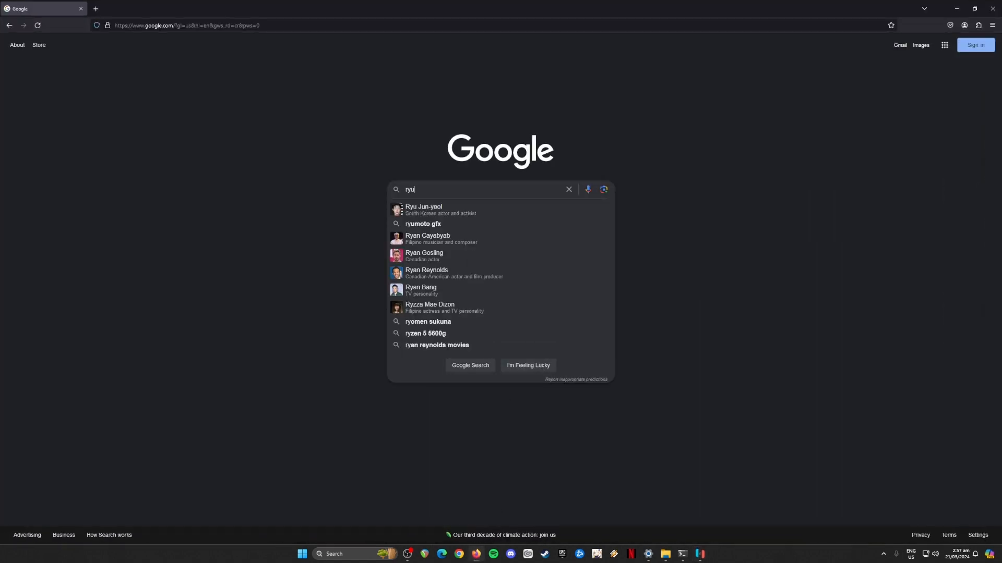
text(jinx emulator)
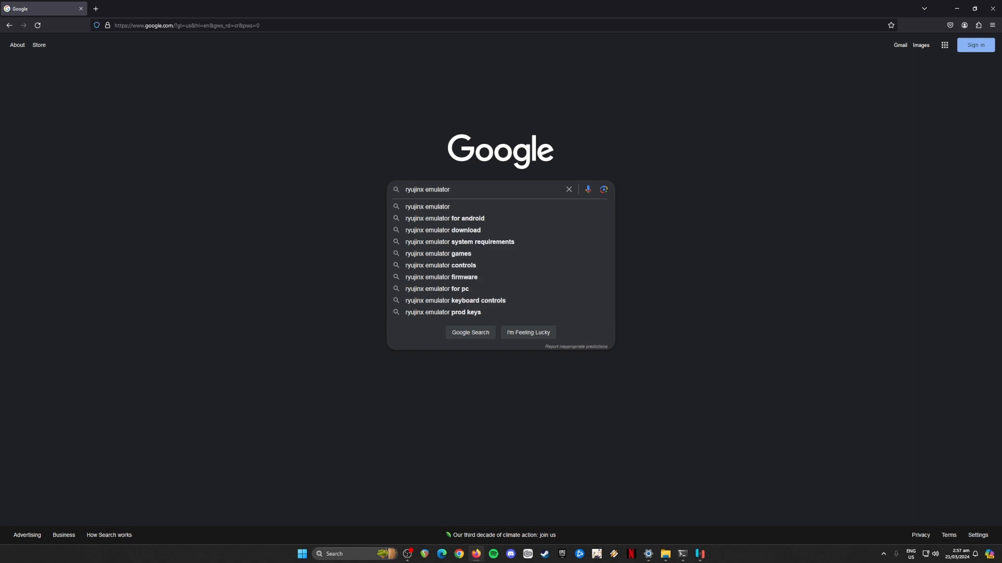
key(Return)
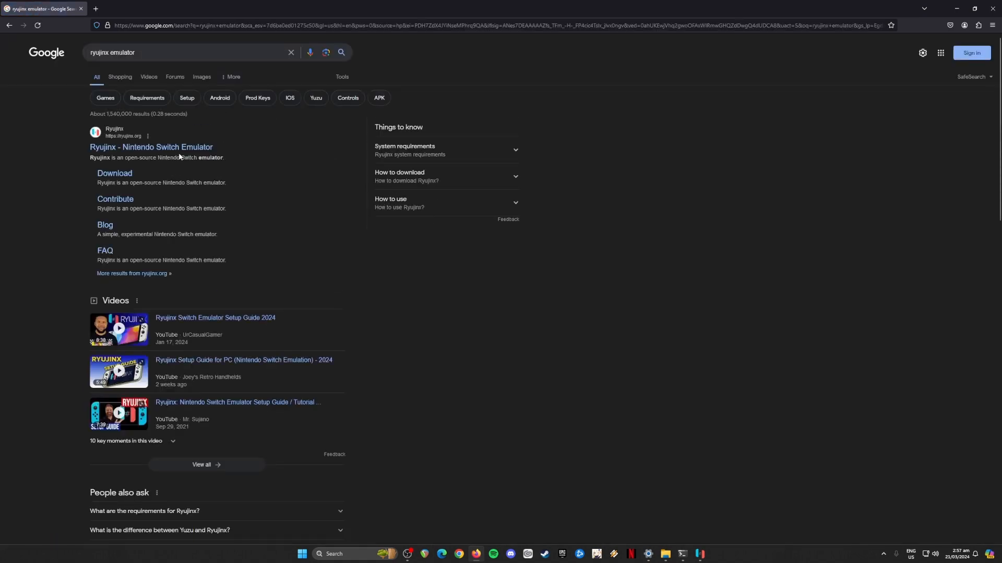
click(198, 148)
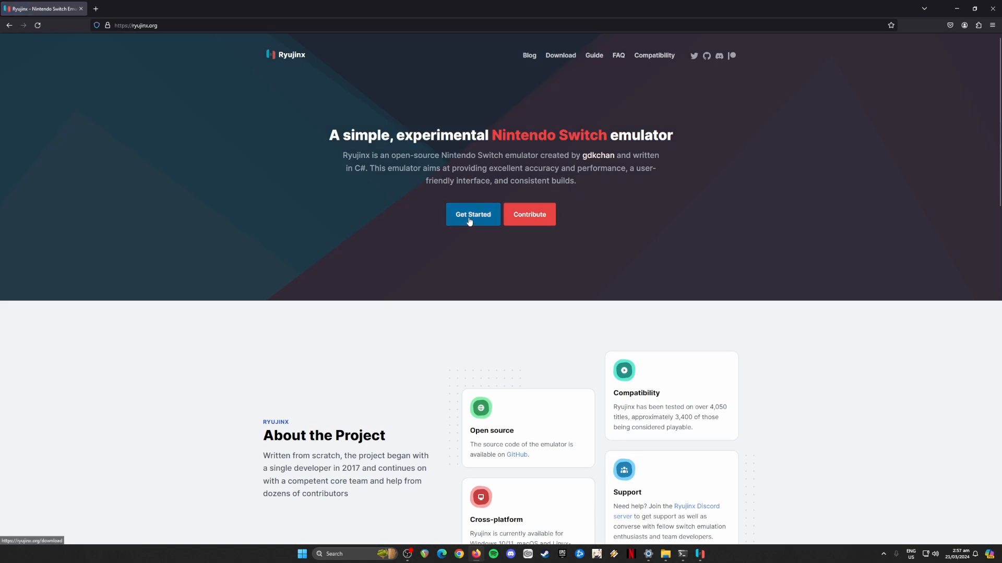
click(469, 222)
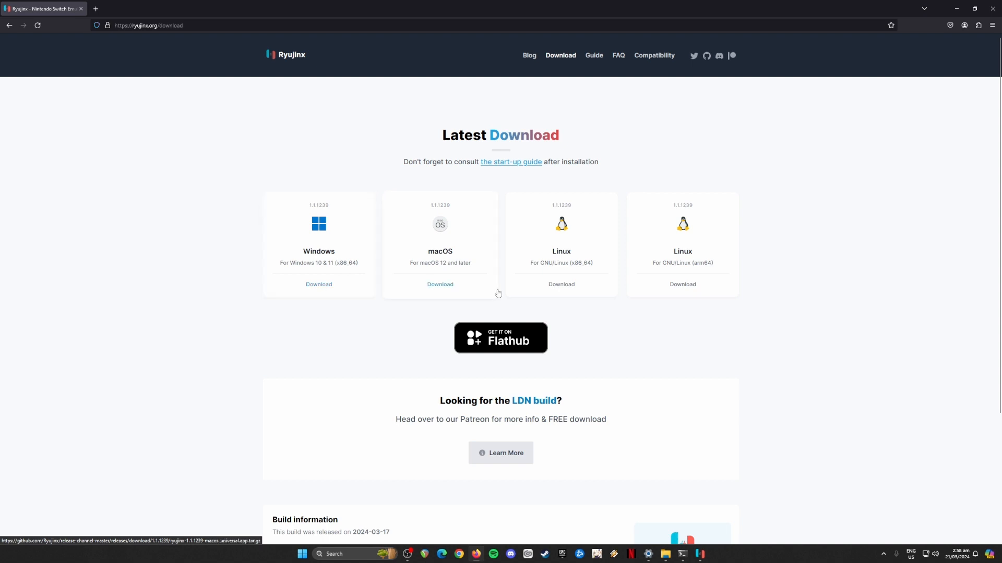
click(956, 9)
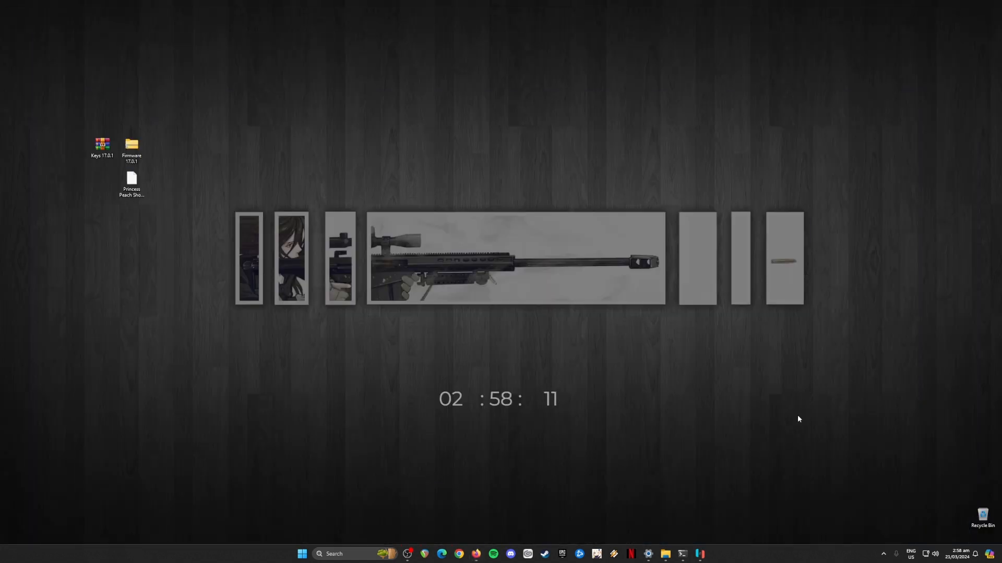
click(701, 555)
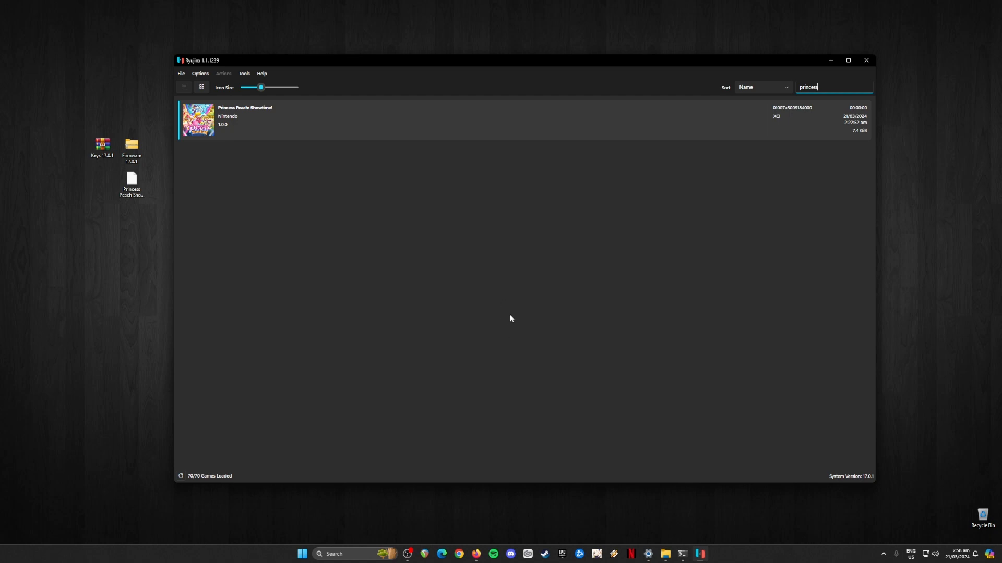
drag(68, 114, 158, 240)
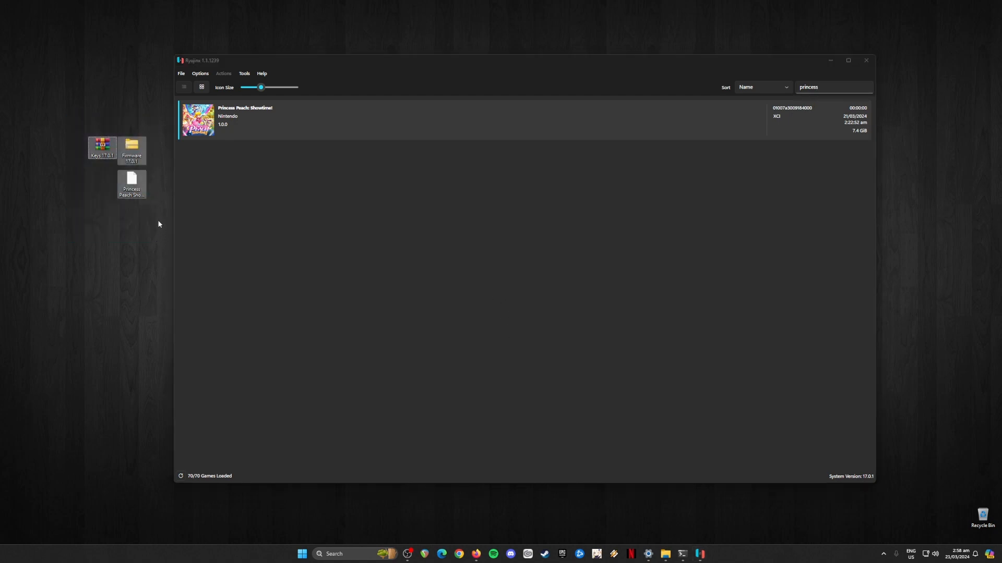
click(271, 65)
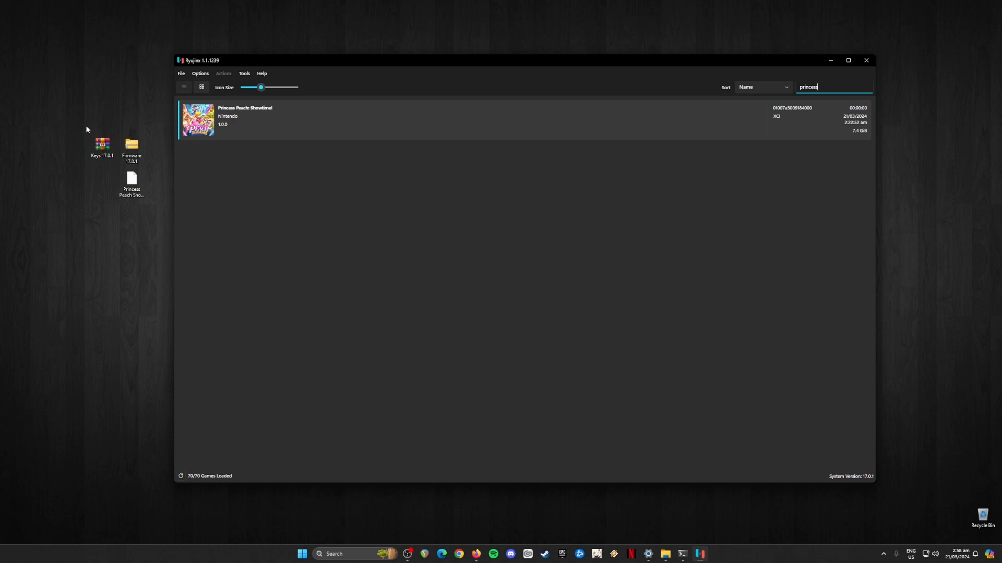
drag(84, 127, 109, 163)
drag(151, 130, 124, 158)
drag(67, 119, 149, 163)
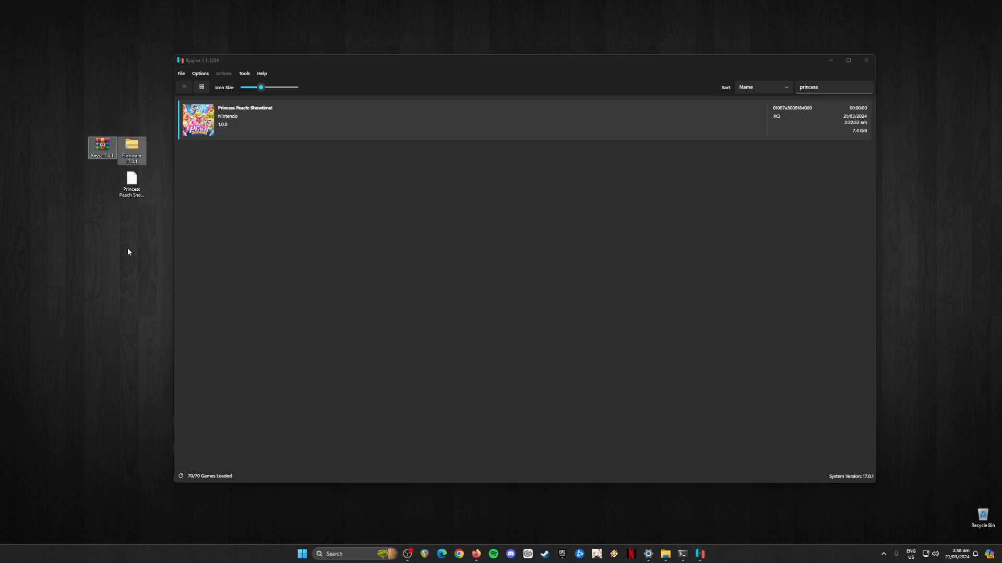
click(132, 181)
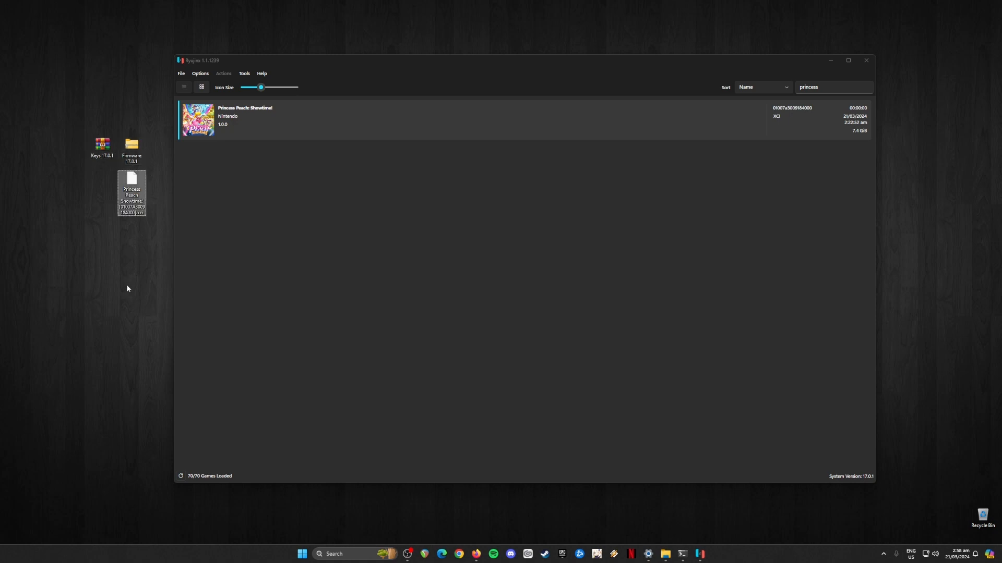
drag(158, 177, 139, 237)
drag(82, 136, 167, 266)
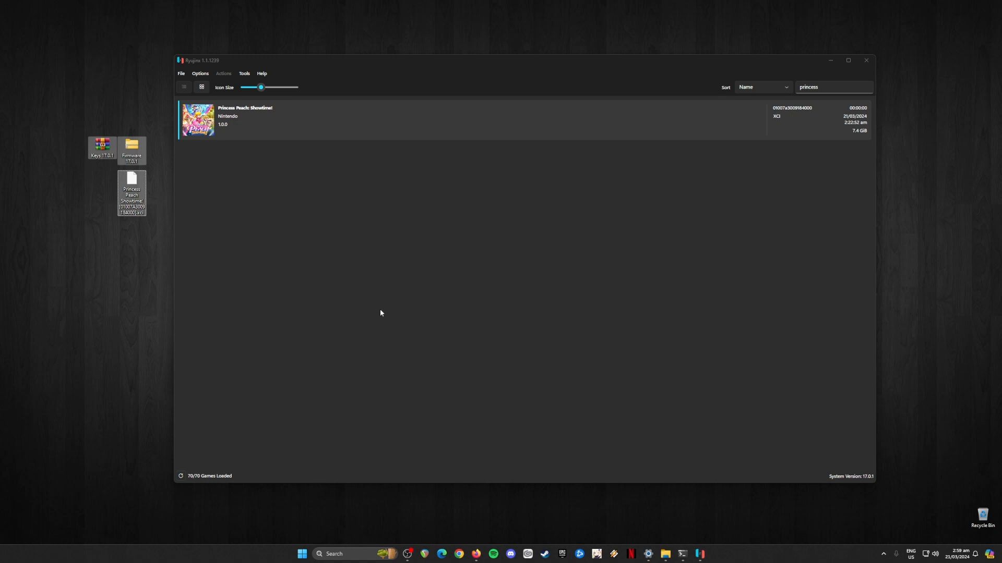
click(101, 252)
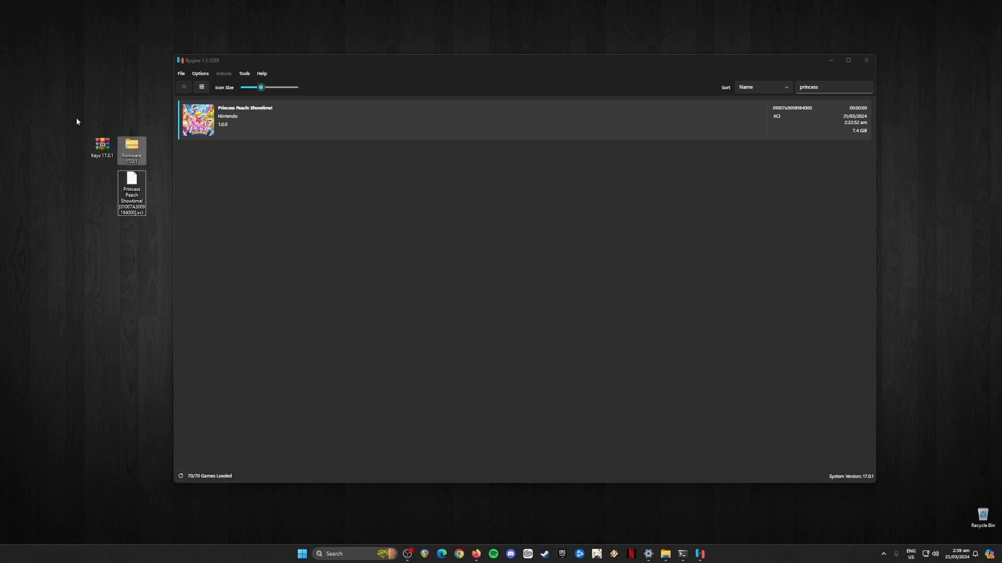
drag(75, 121, 146, 158)
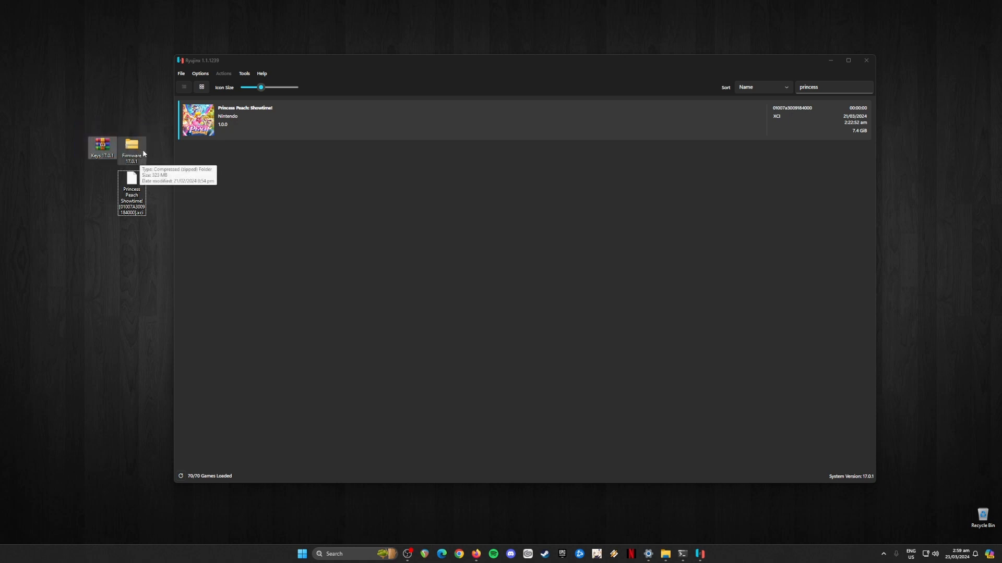
drag(155, 193, 106, 207)
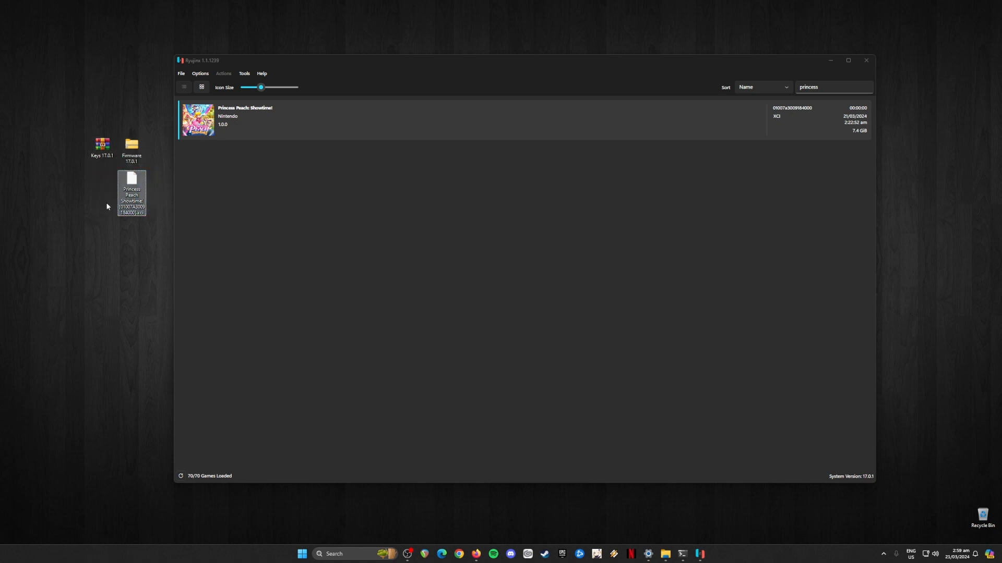
drag(66, 175, 148, 203)
drag(156, 171, 82, 226)
drag(77, 117, 149, 267)
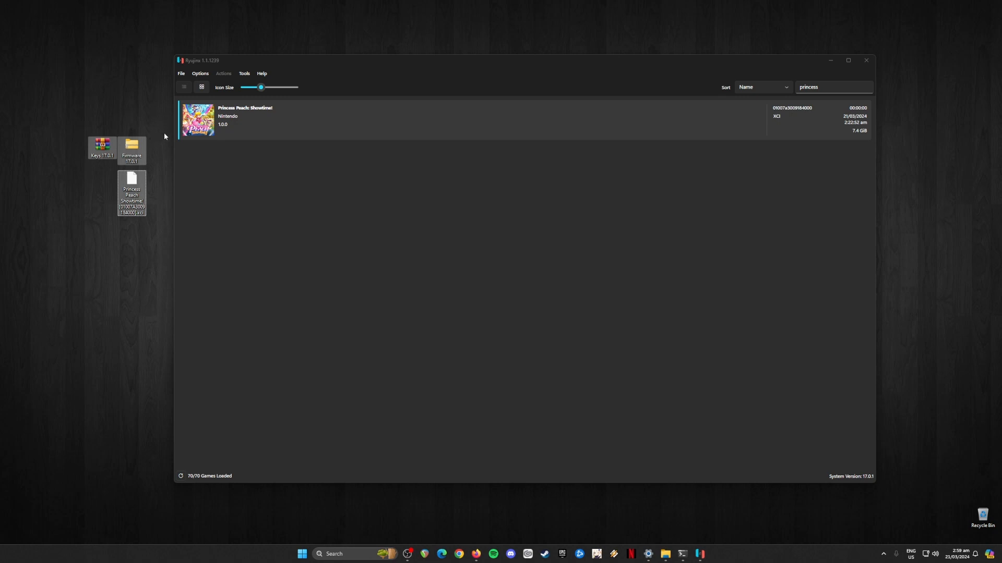
drag(165, 132, 69, 252)
click(837, 62)
drag(227, 8, 809, 543)
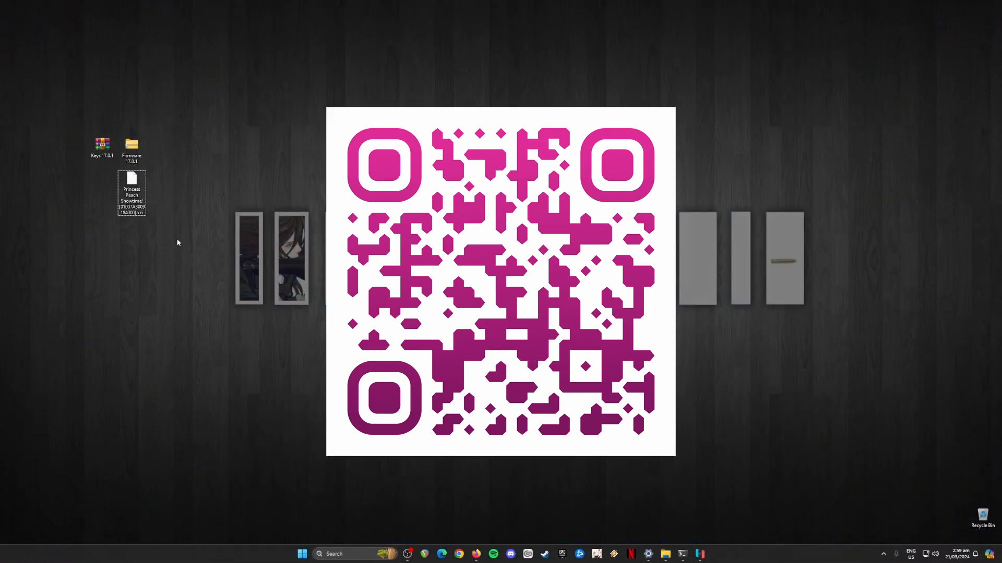
drag(76, 117, 197, 275)
drag(207, 260, 273, 310)
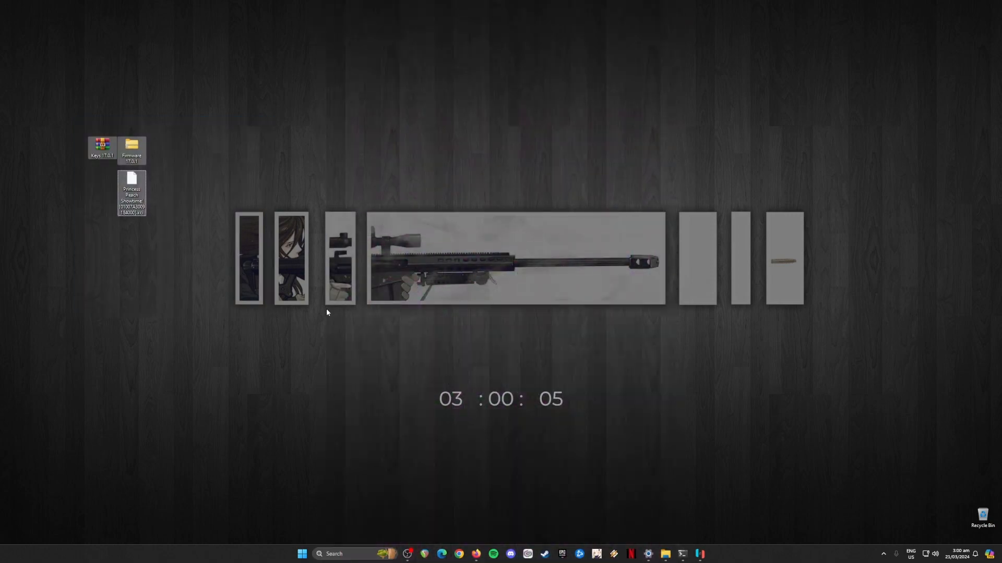
Switch to Ryujinx, open the Ryujinx folder from the emulator and go into its system subfolder
click(702, 558)
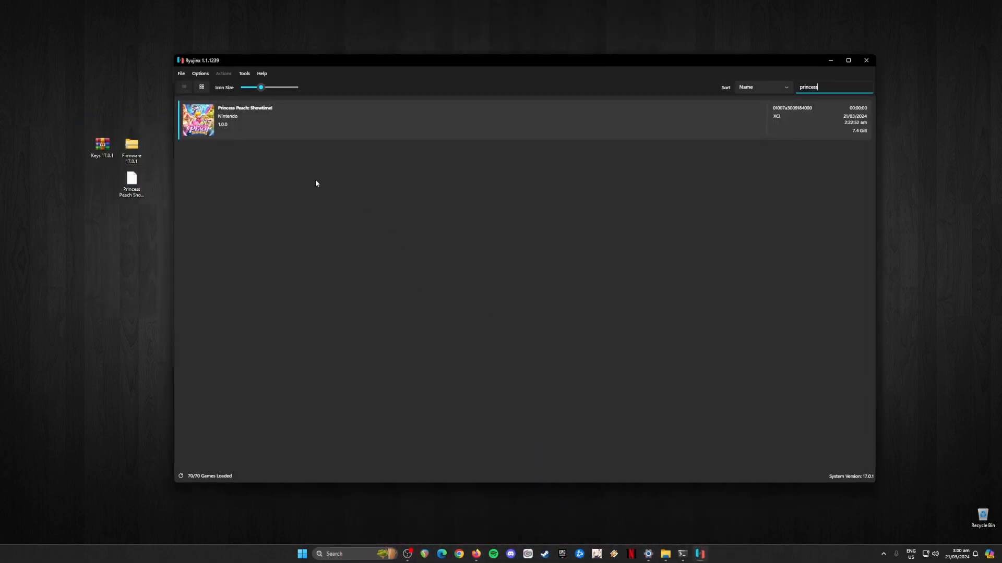
click(180, 74)
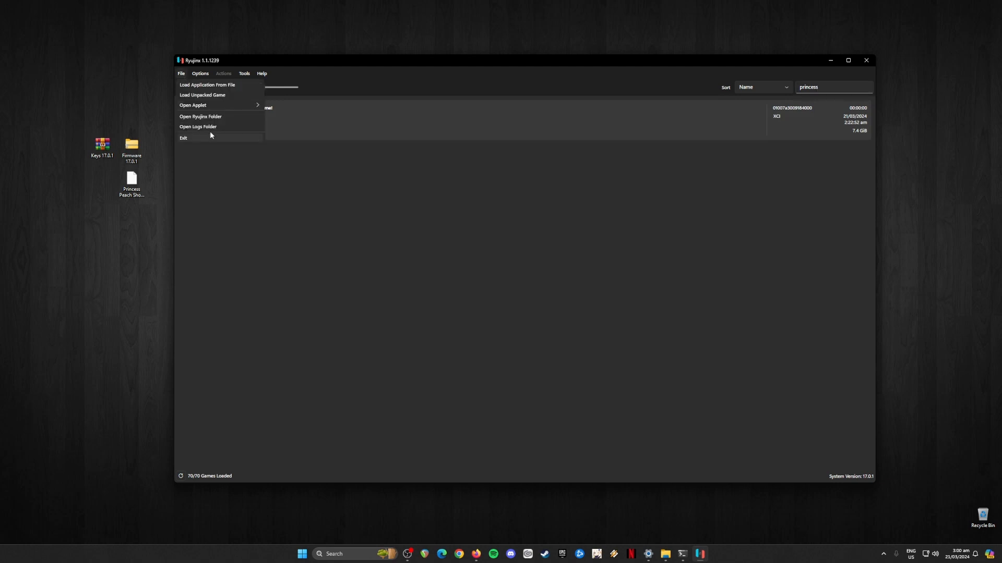
click(233, 127)
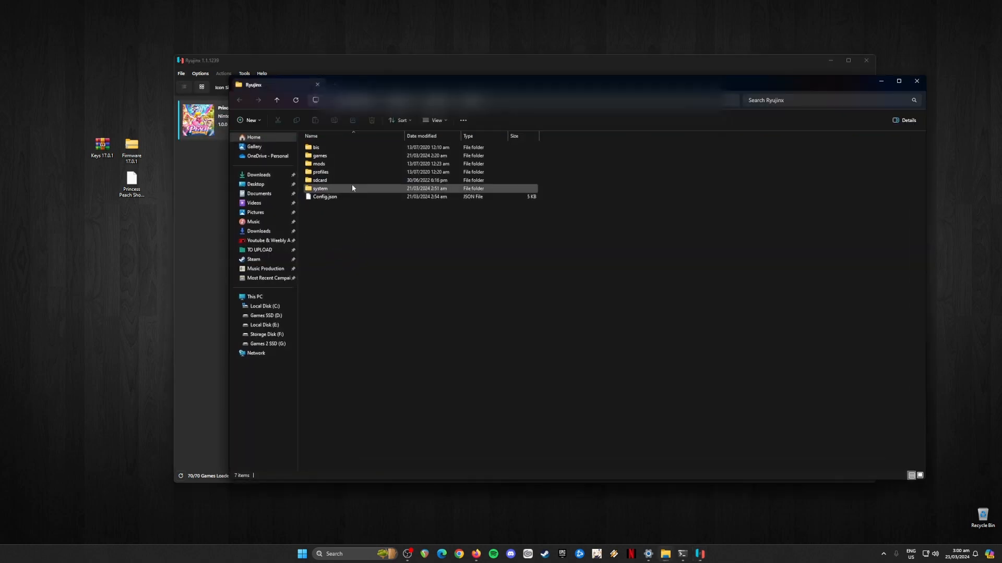
click(348, 188)
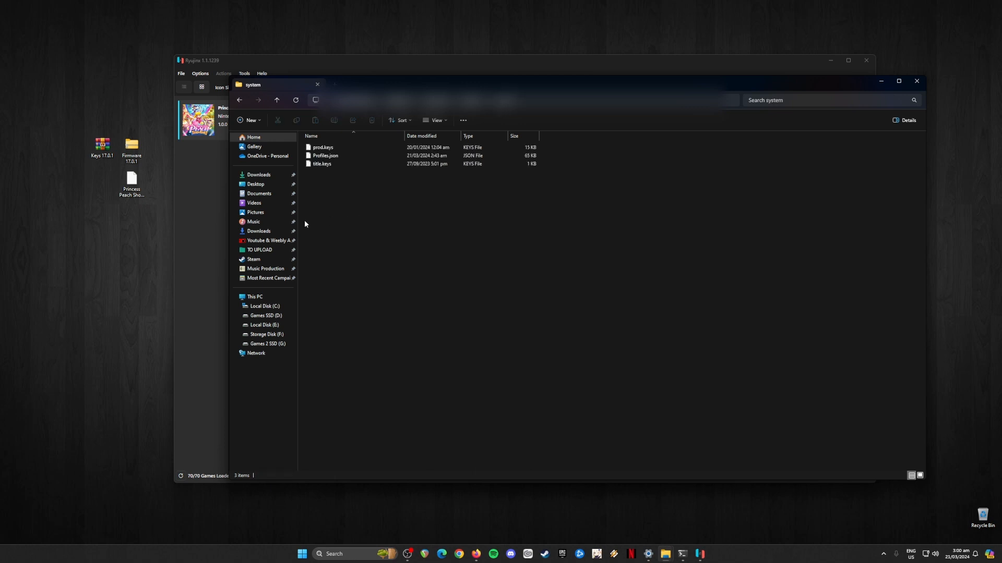
Copy prod.keys and title.keys from the desktop archive Keys 17.0.1 into the system folder, and close both windows
click(111, 146)
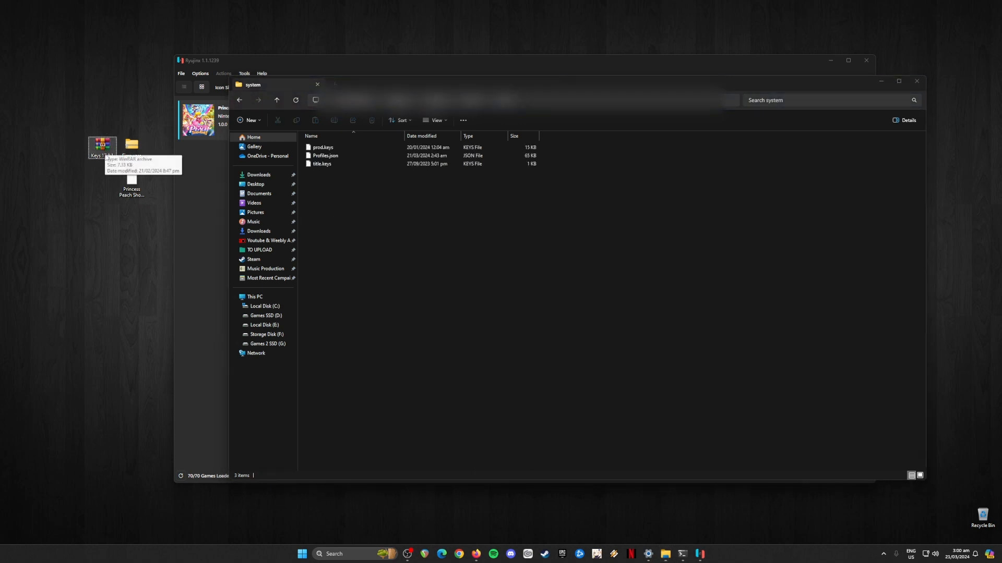
double_click(107, 156)
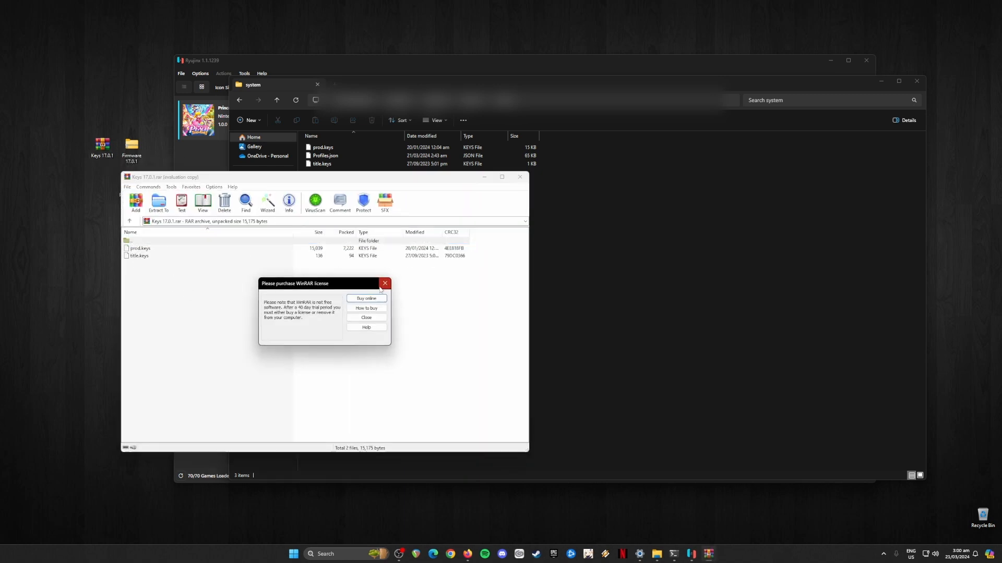
click(385, 286)
drag(138, 256, 575, 318)
click(498, 212)
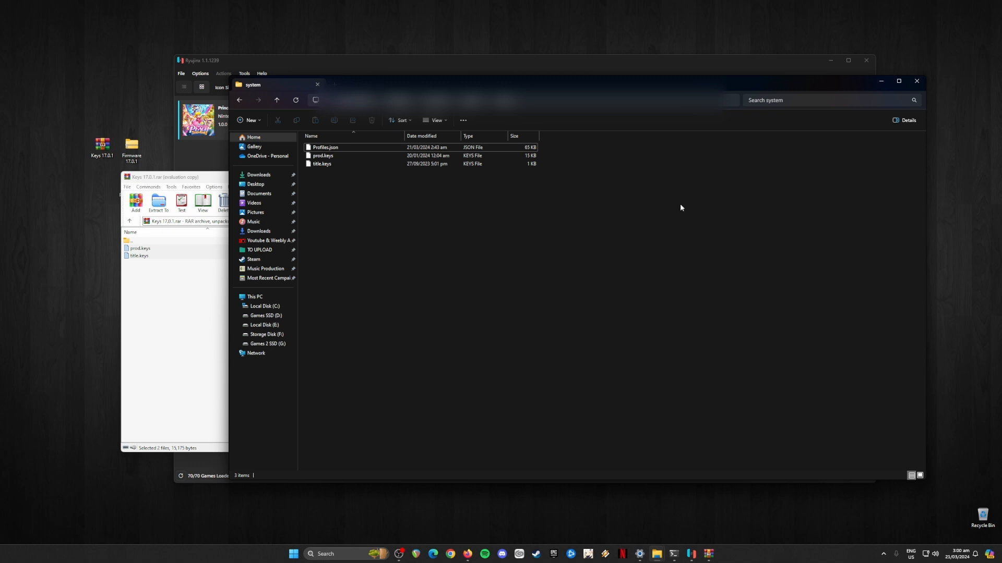
click(916, 81)
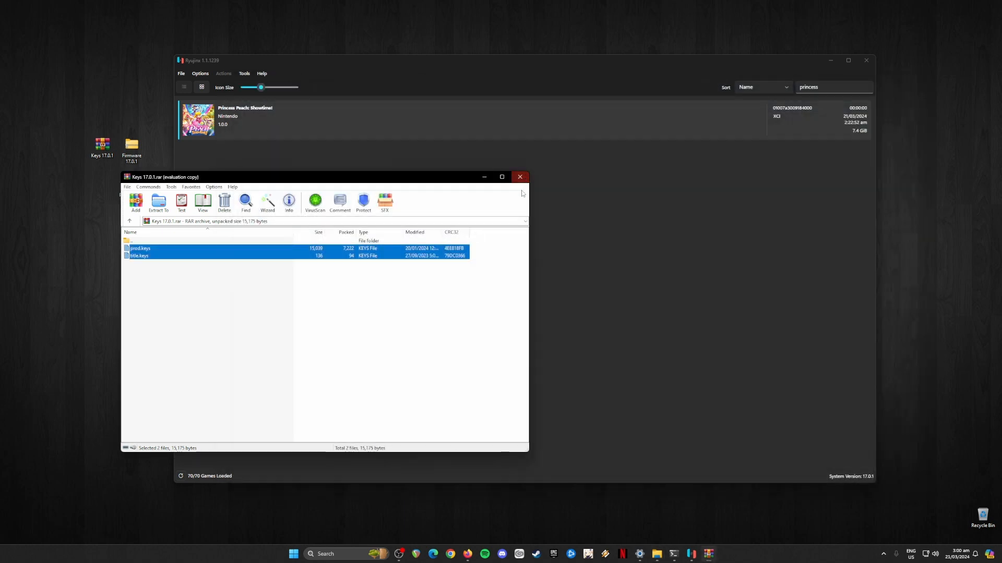
click(519, 177)
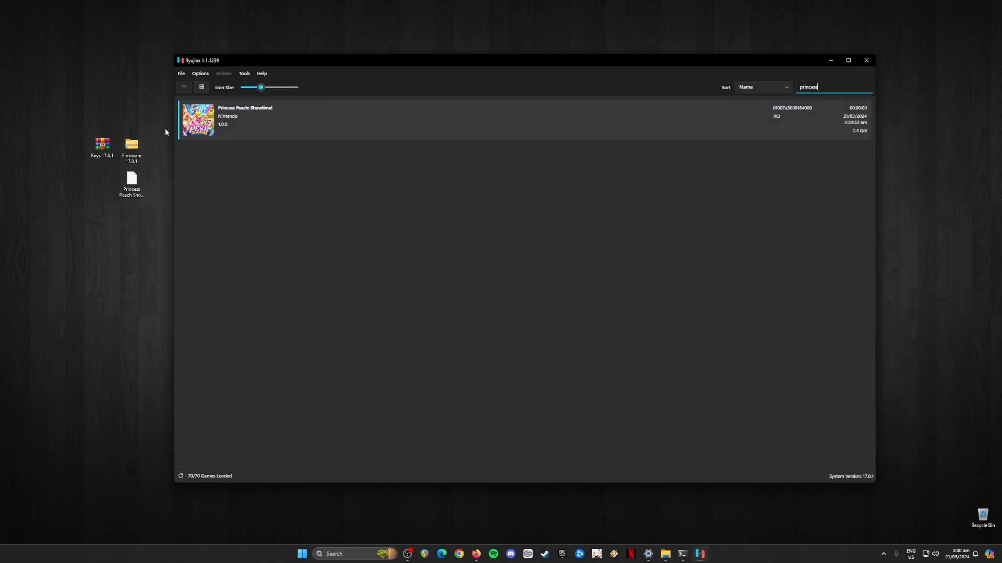
Install the system firmware from the Firmware 17.0.1 archive in the Latest Keys & Firmware folder, replacing the current version
drag(165, 132, 90, 162)
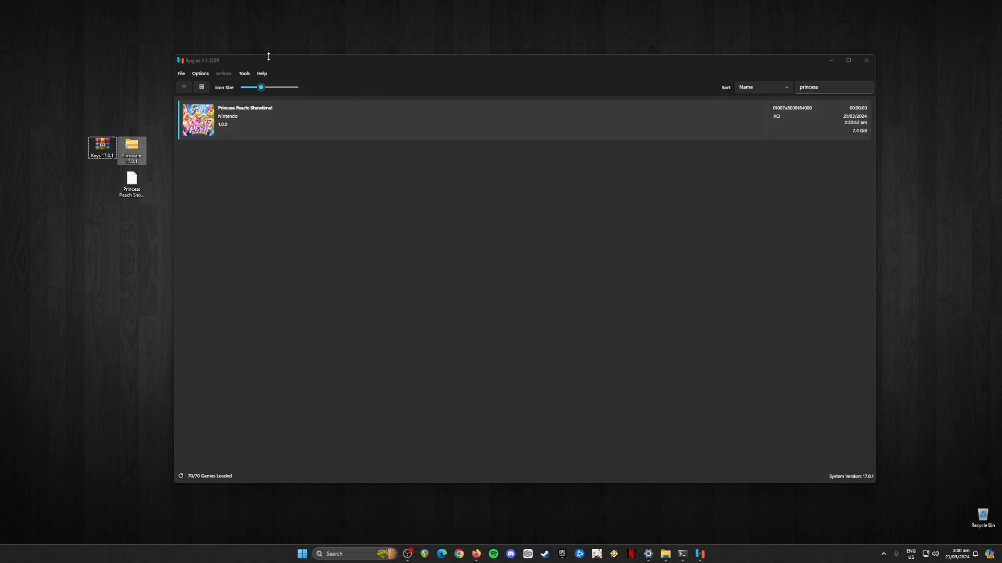
click(244, 74)
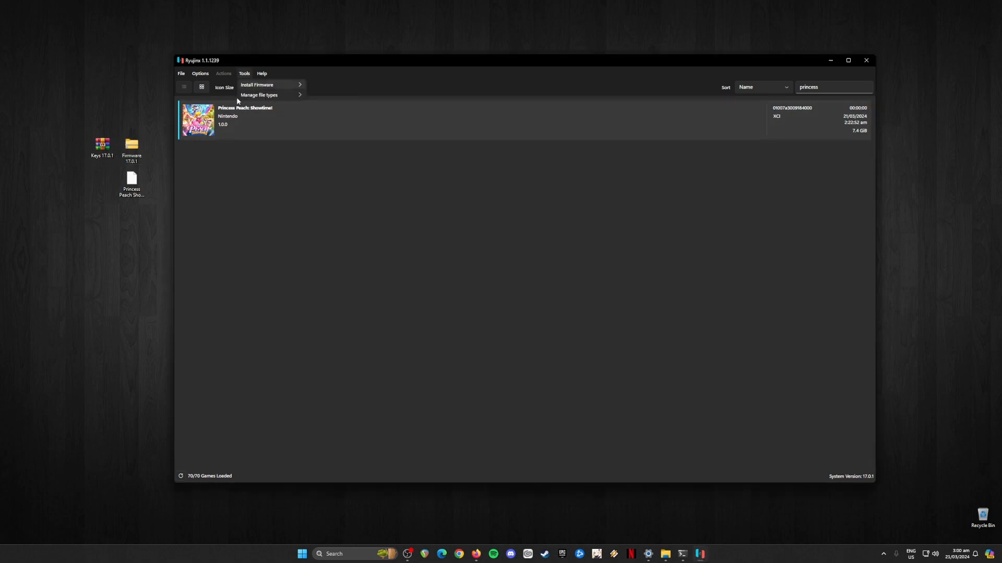
mouse_move(269, 88)
click(333, 87)
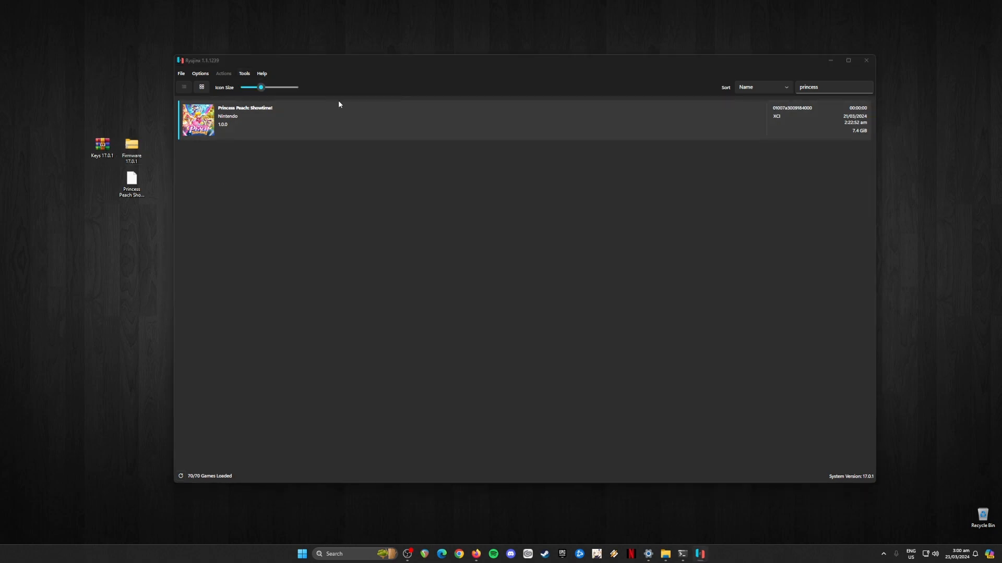
click(292, 129)
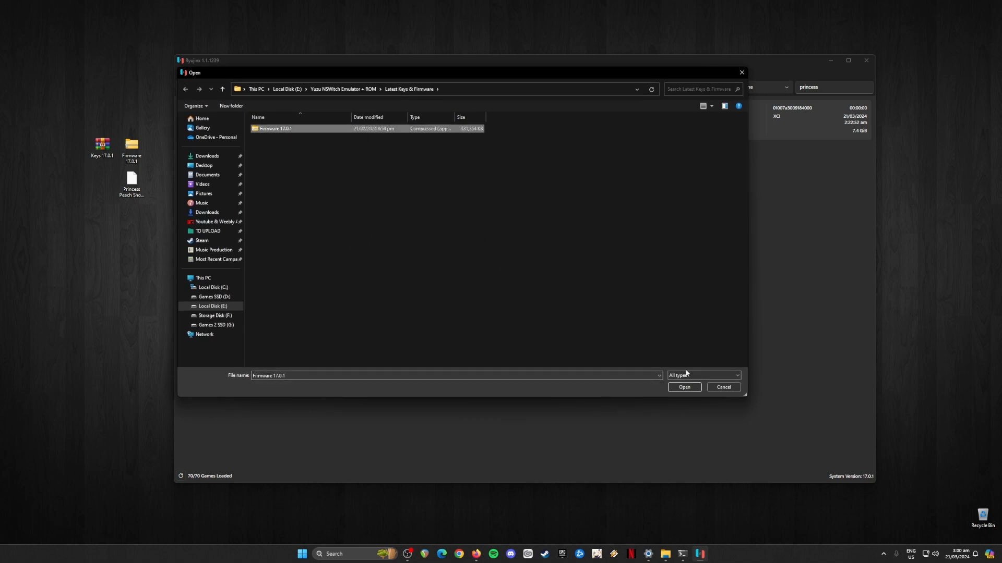
click(674, 390)
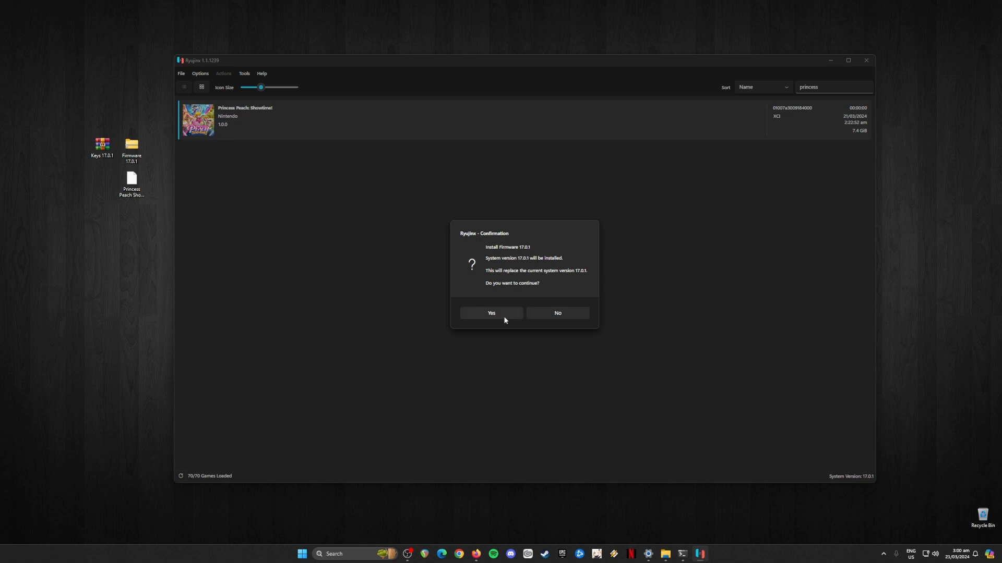
click(505, 314)
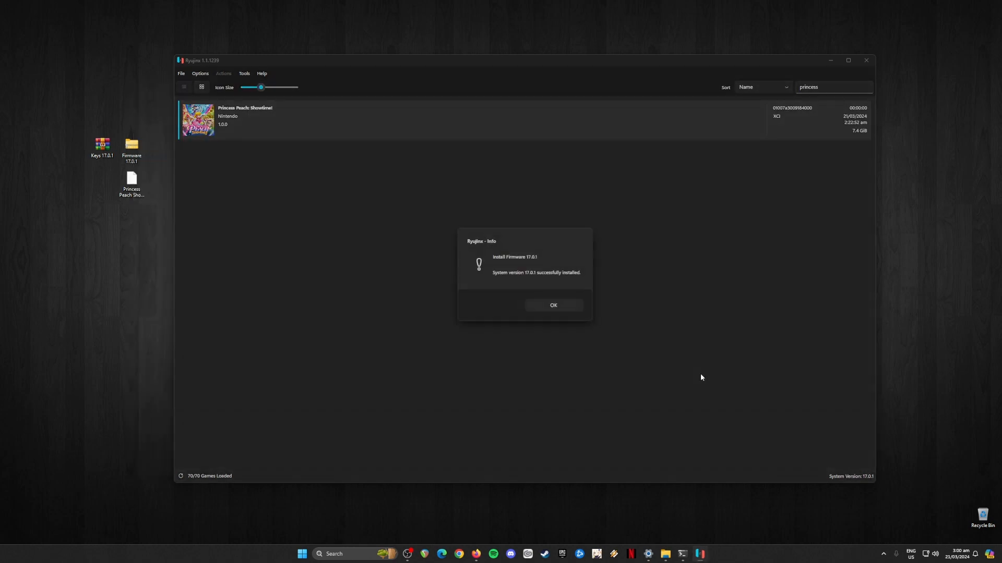
click(562, 308)
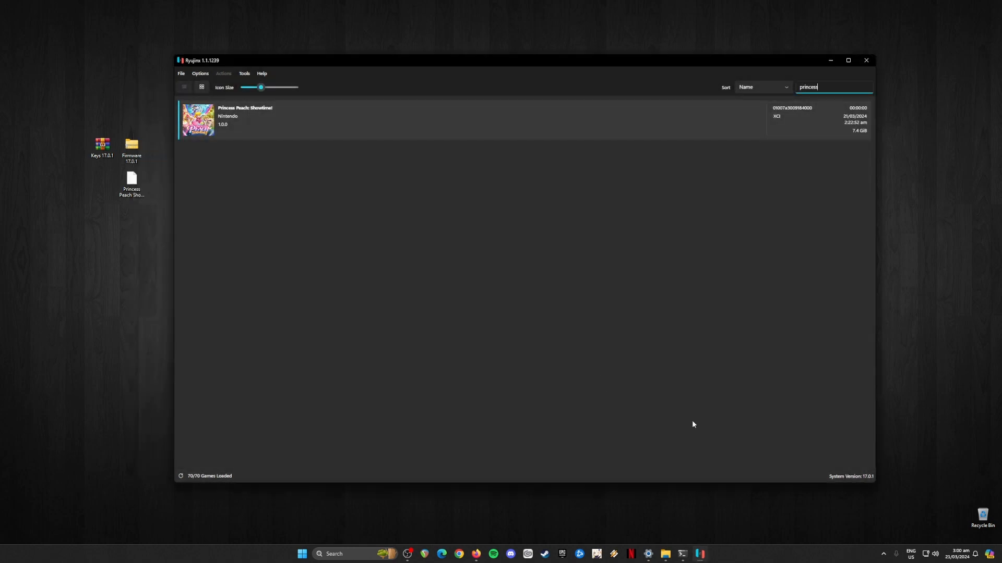
click(831, 482)
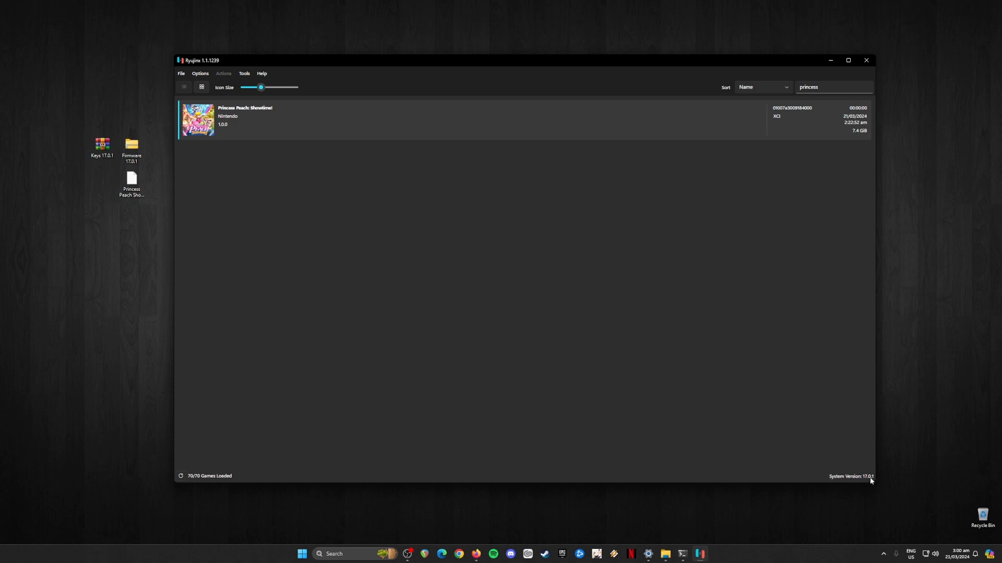
drag(82, 124, 152, 159)
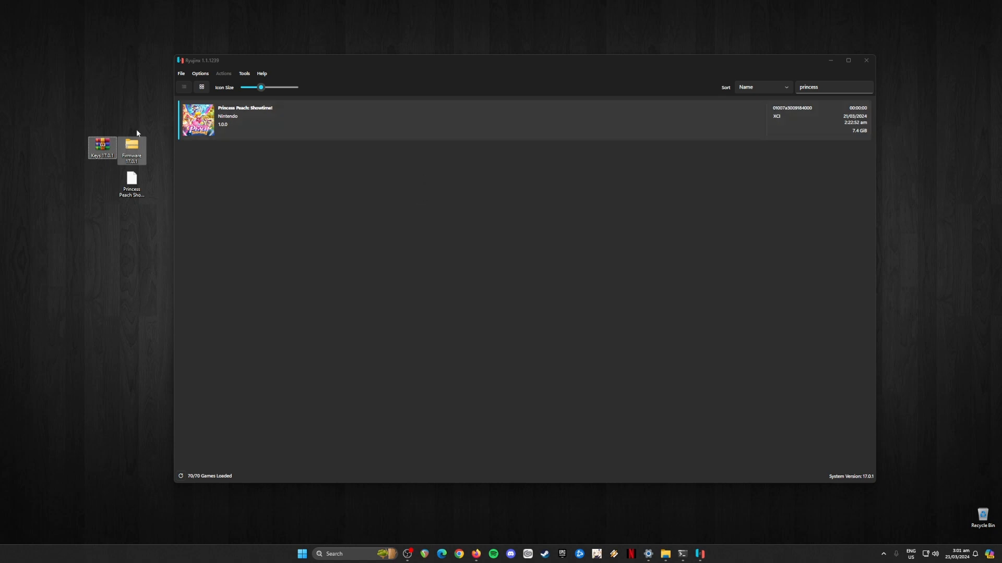
drag(71, 114, 156, 231)
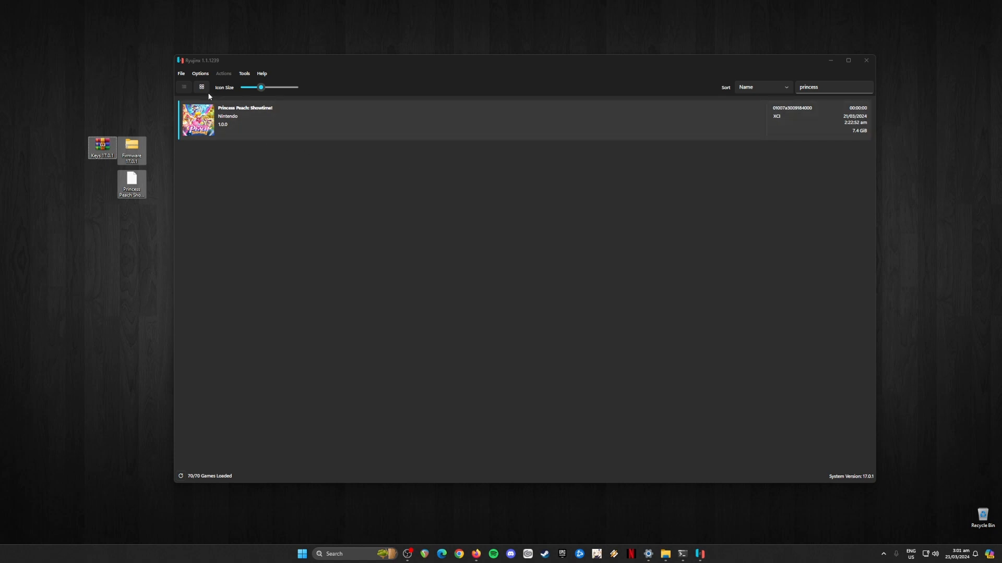
Open the emulator settings and select the XCI ROMs folder entry in the game directories
click(200, 74)
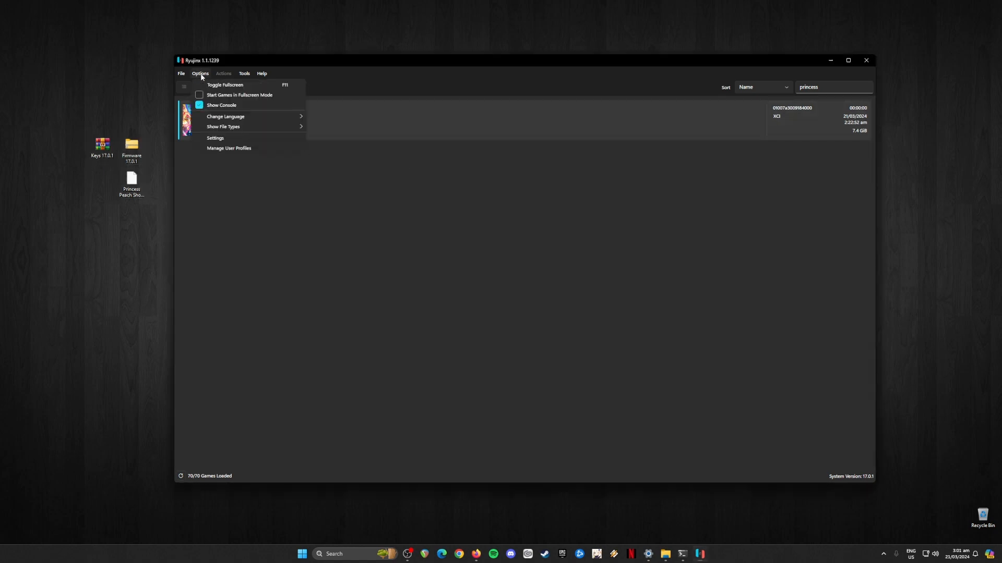
click(227, 137)
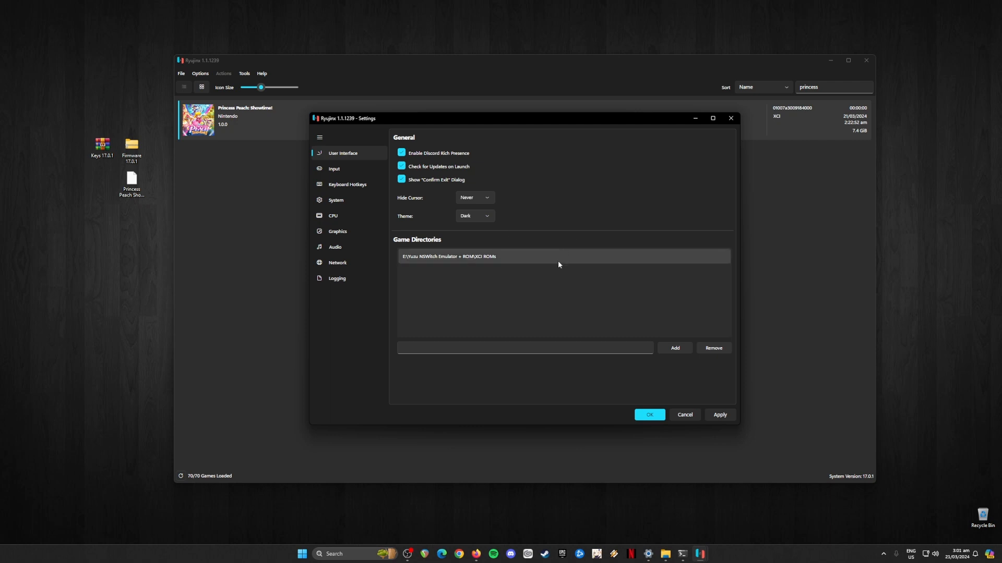
click(425, 256)
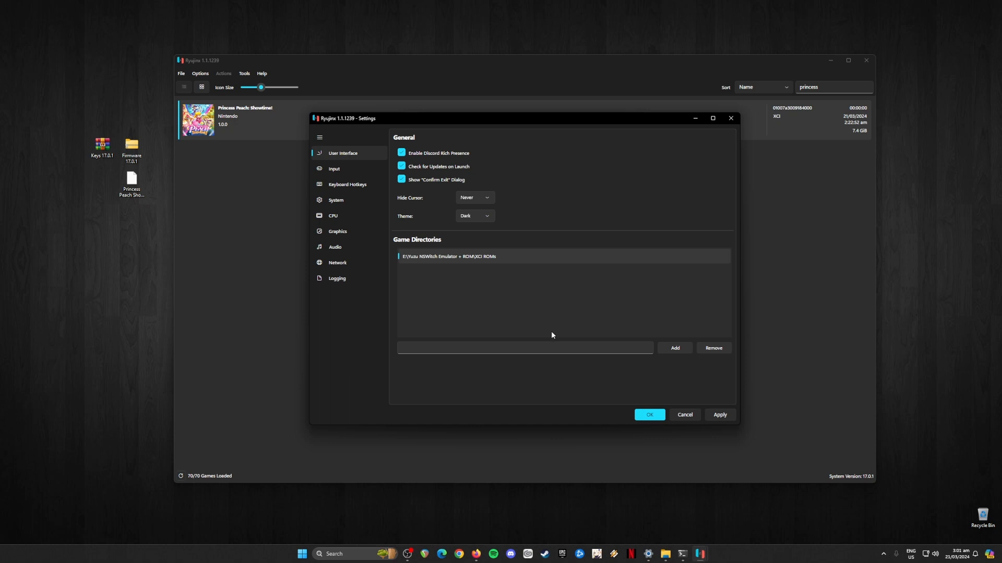
Review the controller input, keyboard hotkey, system and CPU settings
click(339, 169)
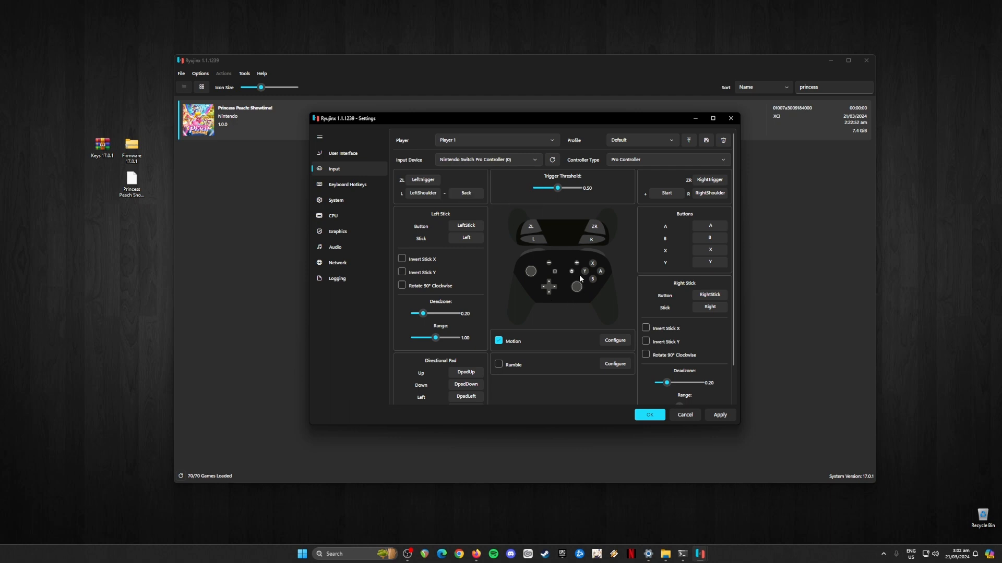
scroll(580, 274, down, 1)
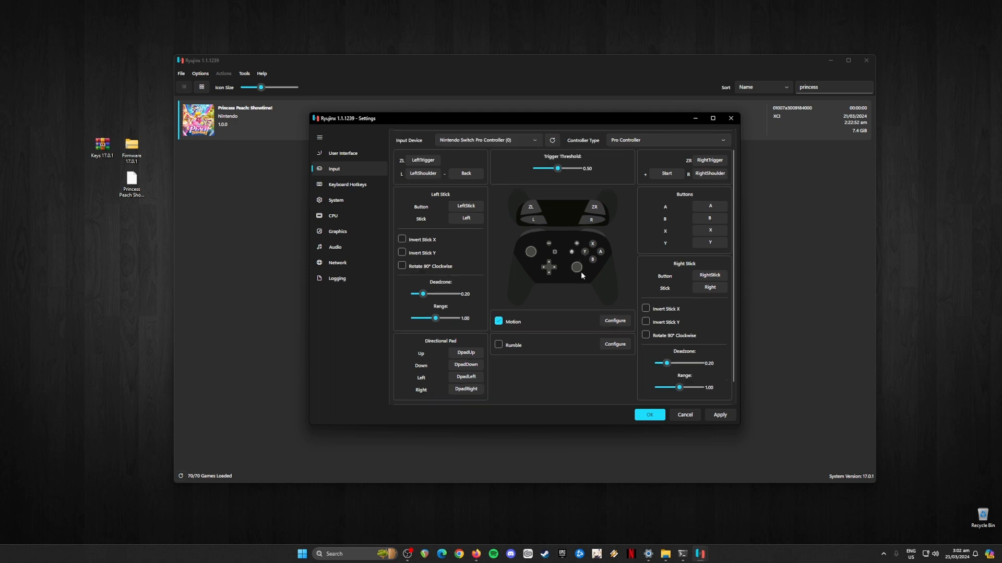
scroll(582, 276, down, 1)
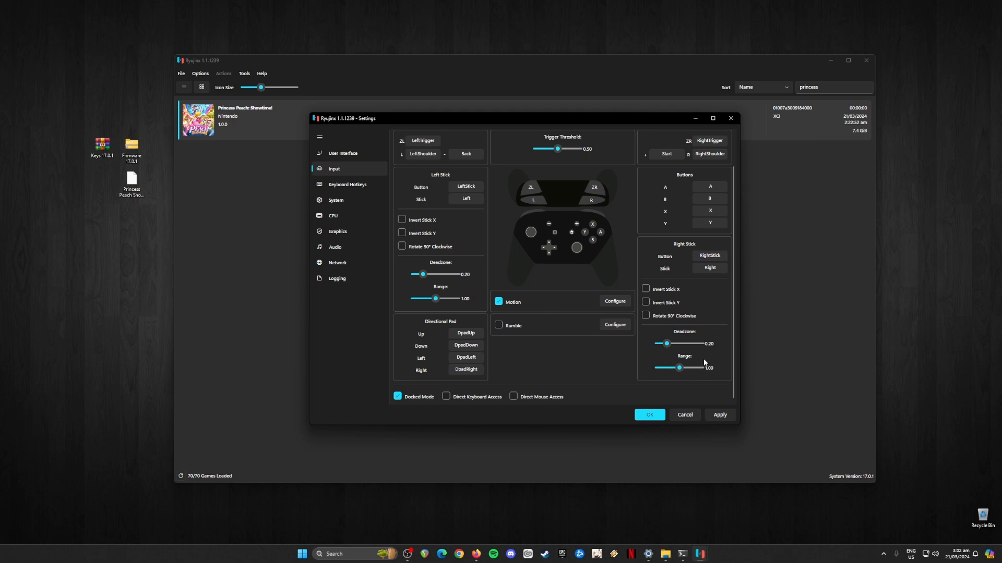
click(343, 187)
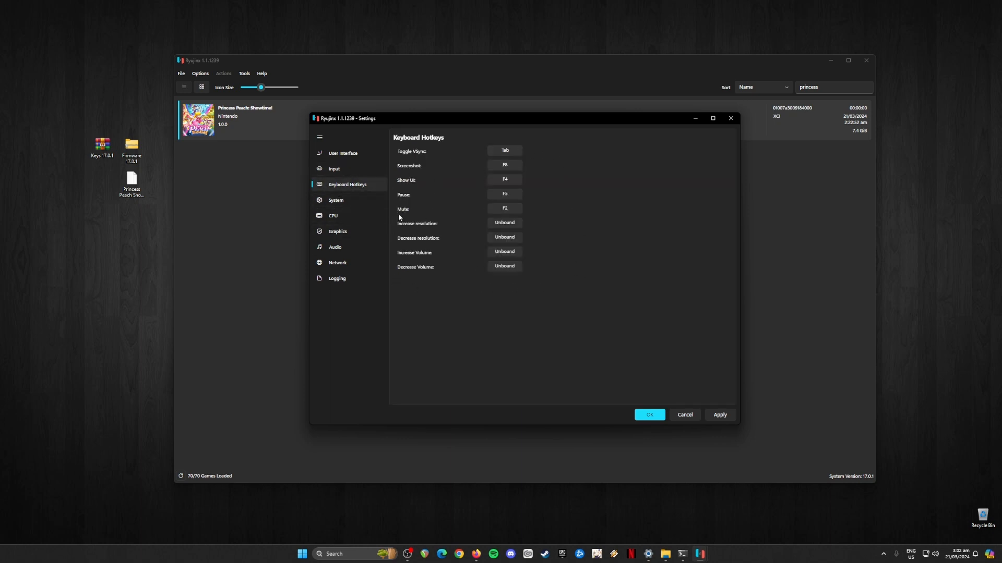
click(336, 202)
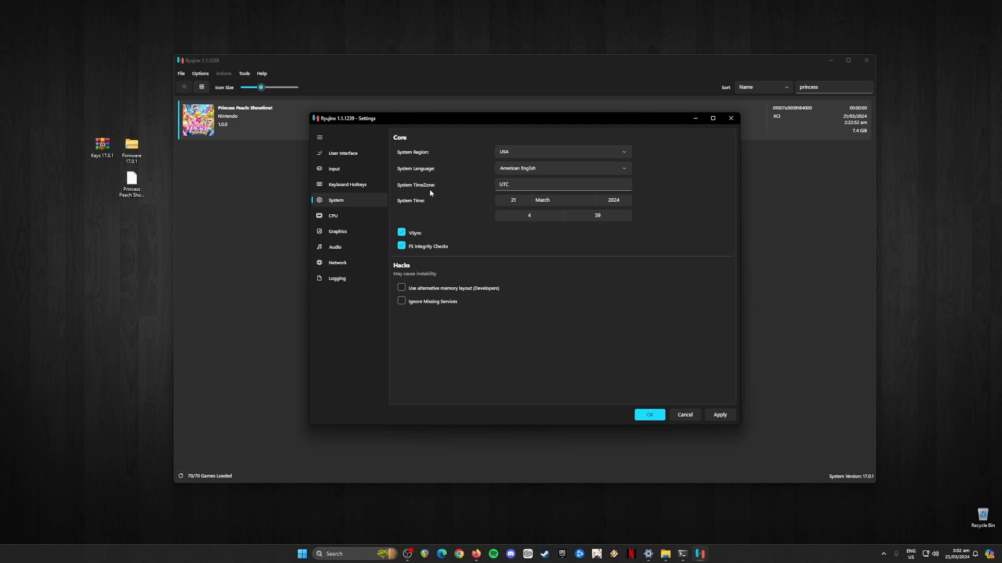
click(338, 215)
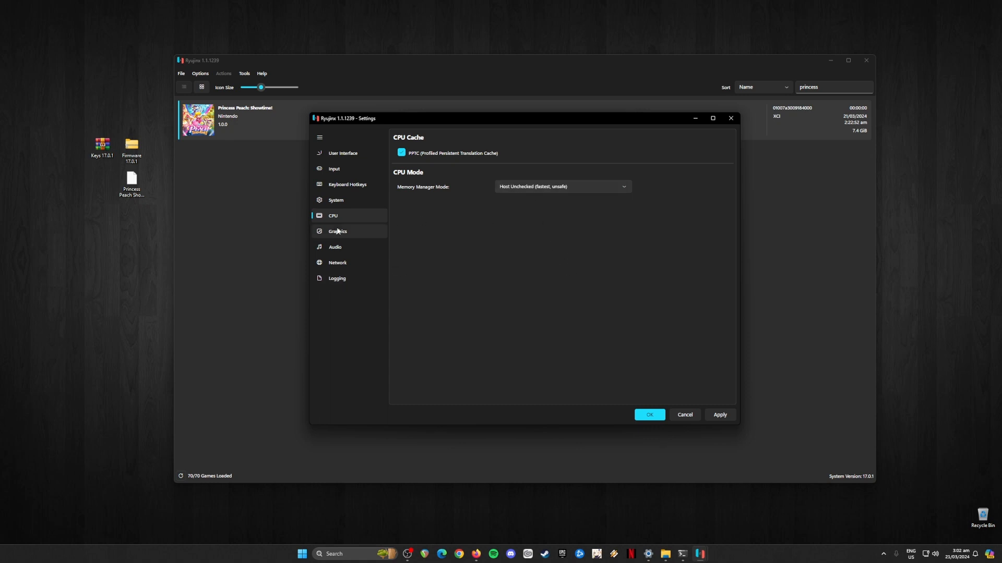
Examine the graphics settings and the available resolution scale options, leaving the scale at 2x (1440p/2160p)
click(356, 238)
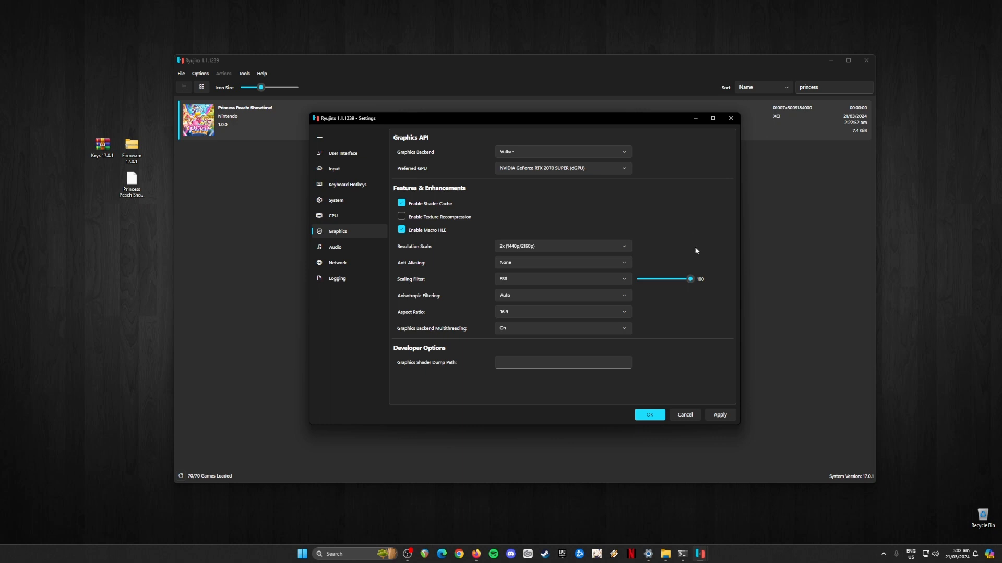
mouse_move(565, 152)
mouse_move(437, 235)
click(567, 245)
click(554, 267)
click(534, 247)
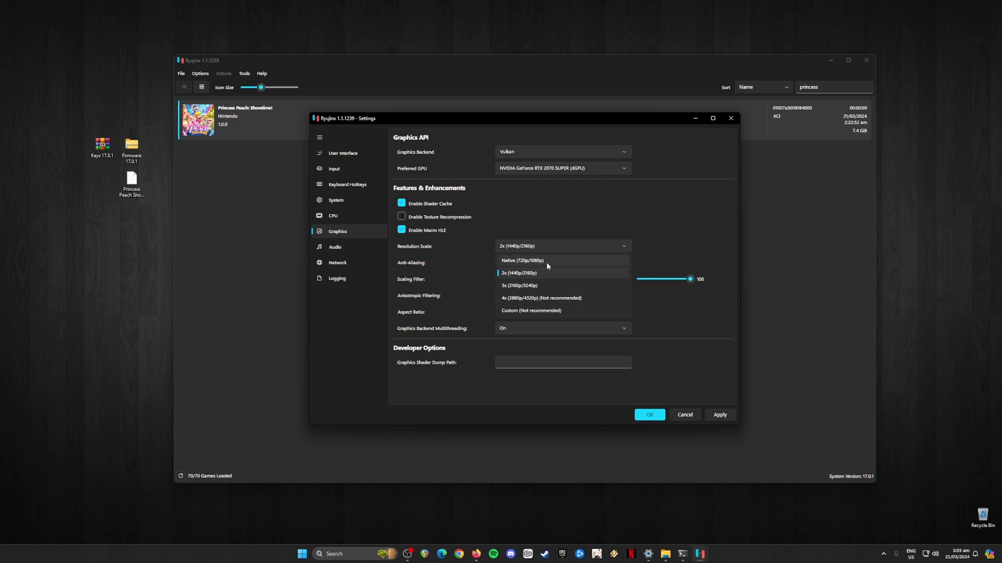
click(649, 228)
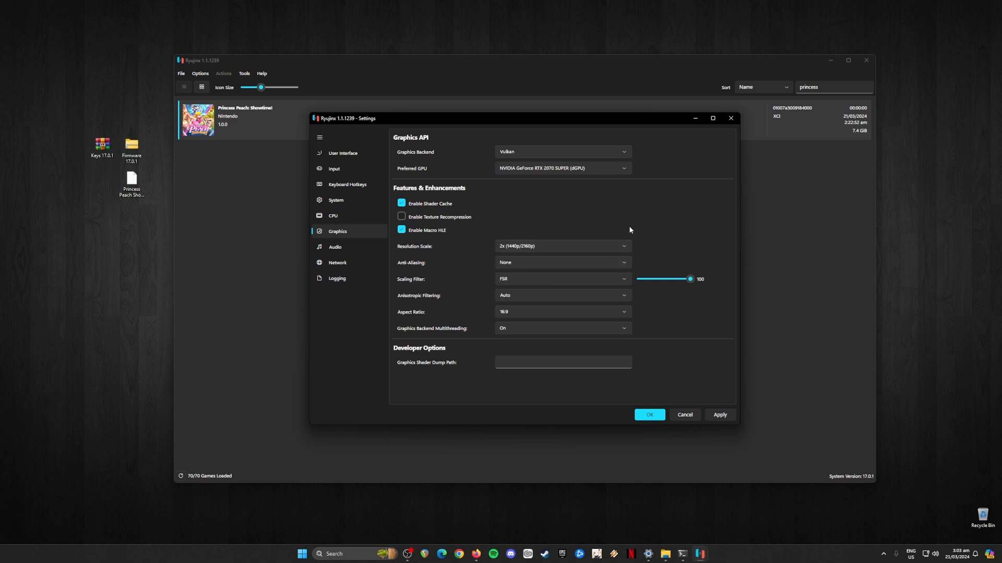
Review the audio and network settings, and close the settings with confirmation
click(346, 246)
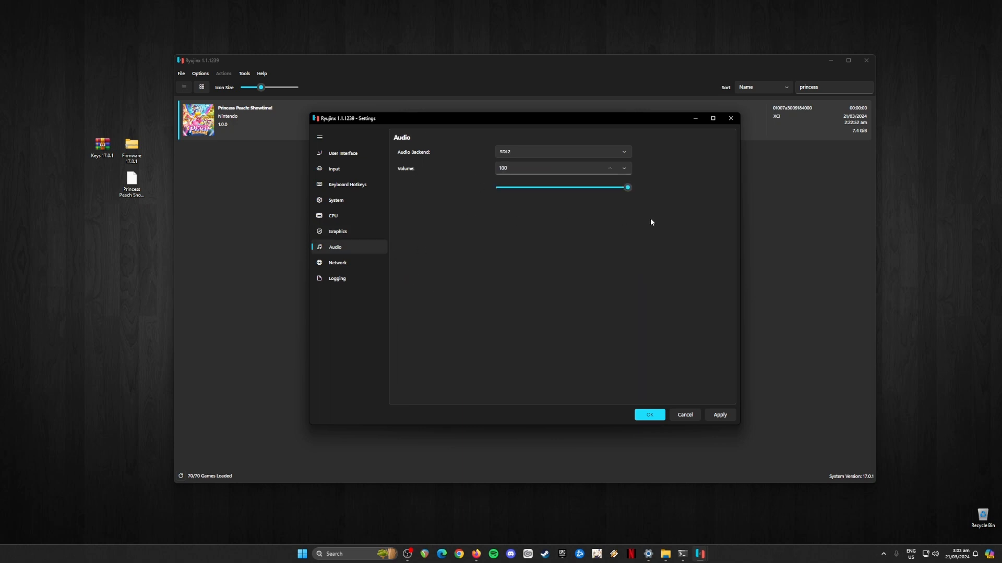
click(339, 265)
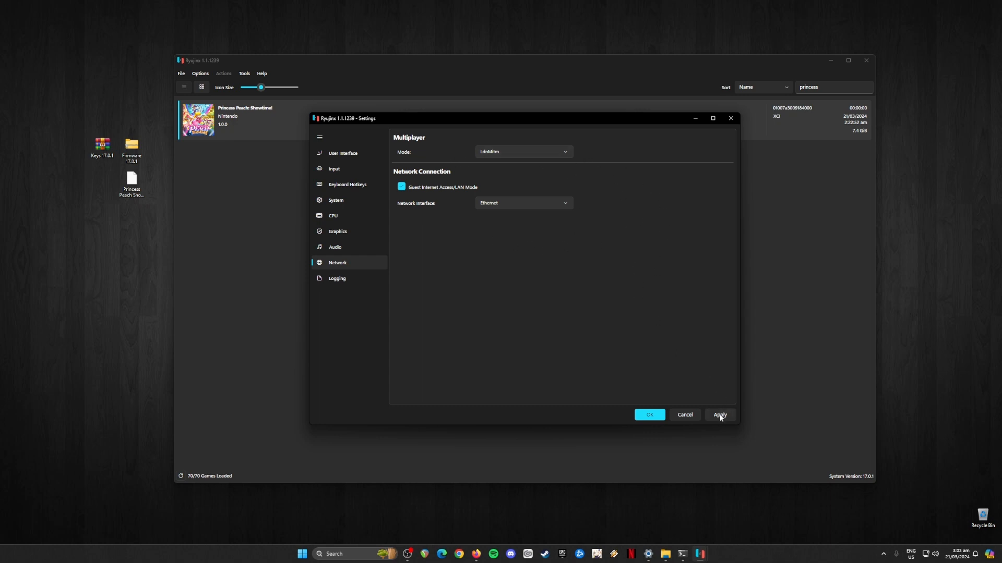
click(649, 414)
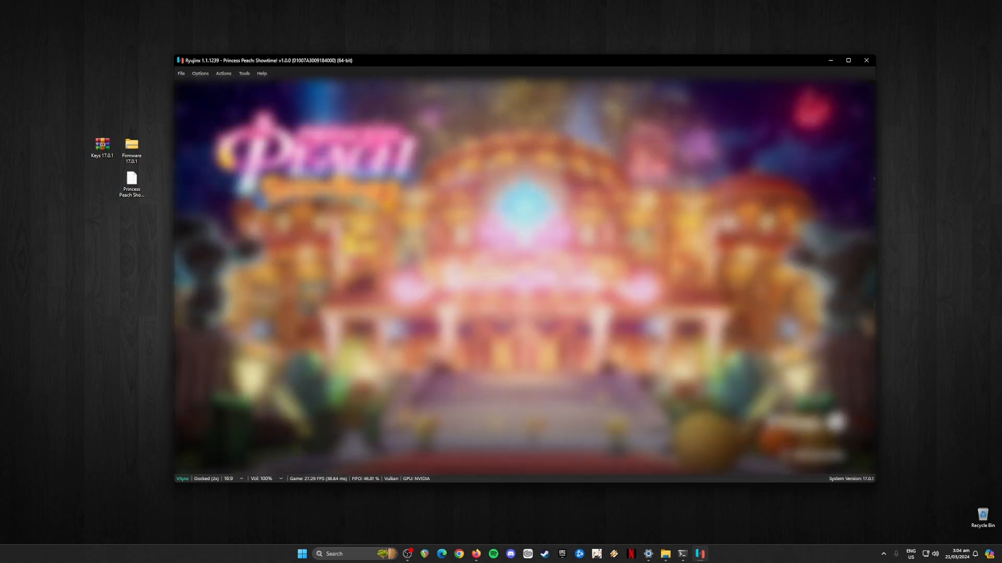
Stop the running emulation of Princess Peach: Showtime! and minimize the emulator window
click(224, 74)
click(237, 95)
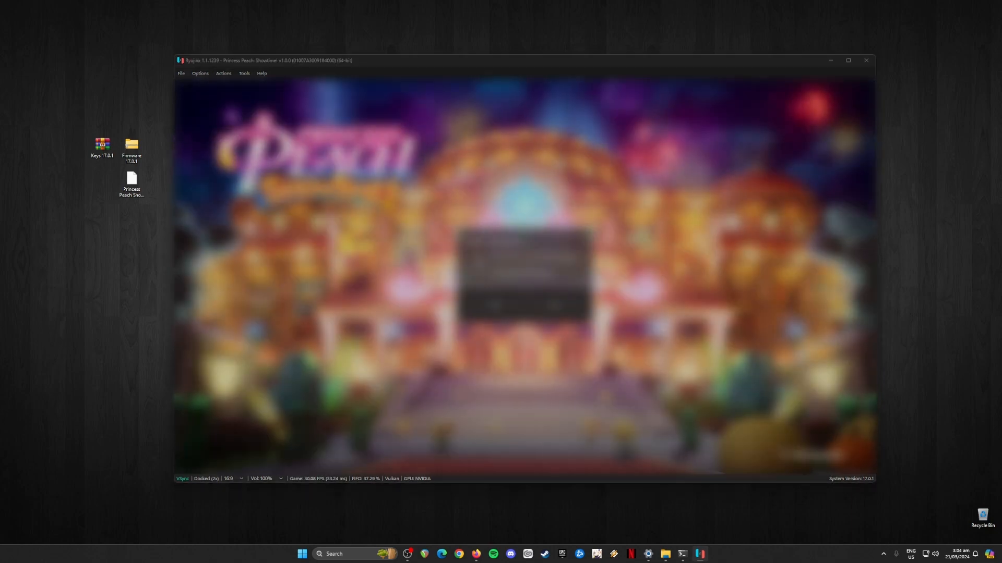
click(494, 307)
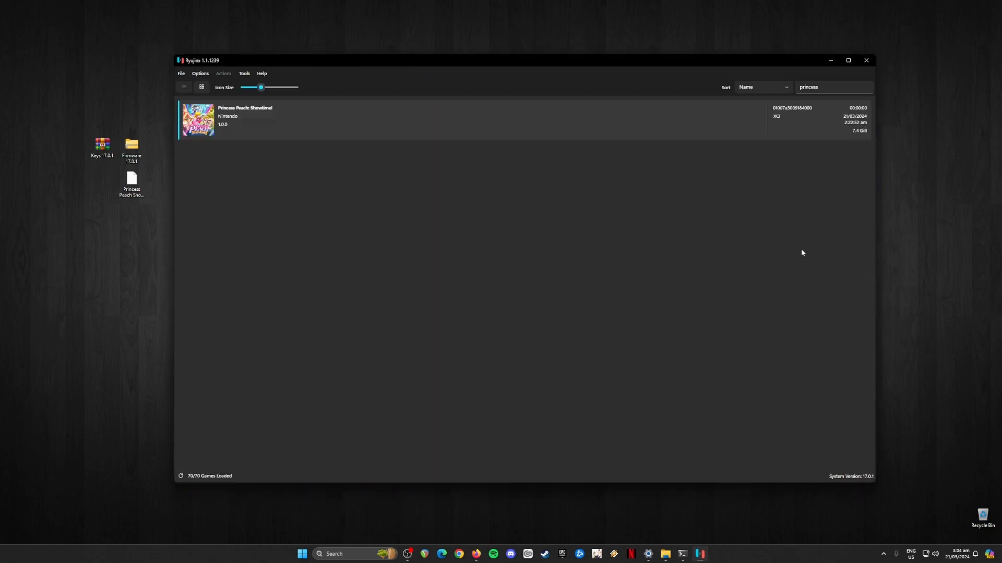
click(831, 64)
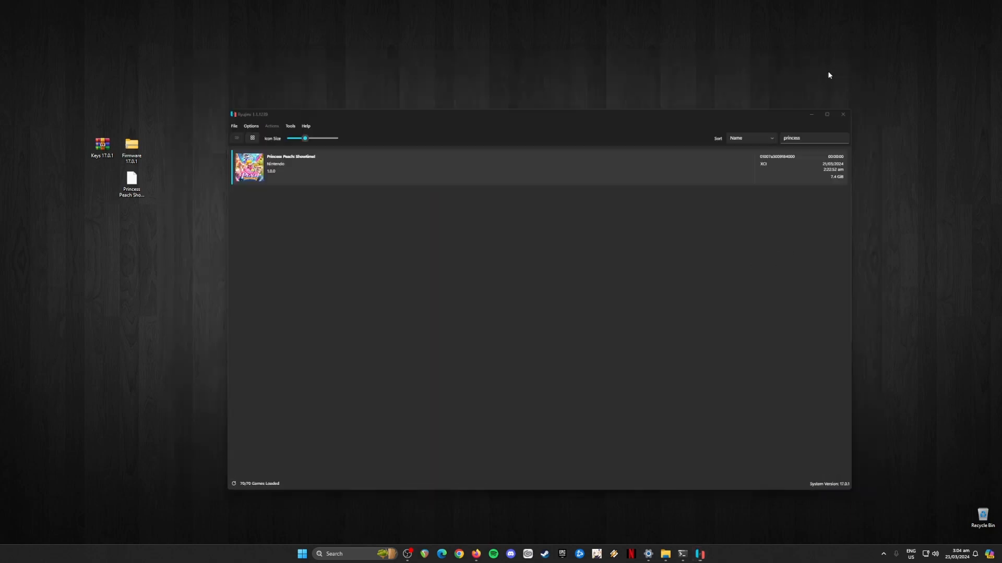